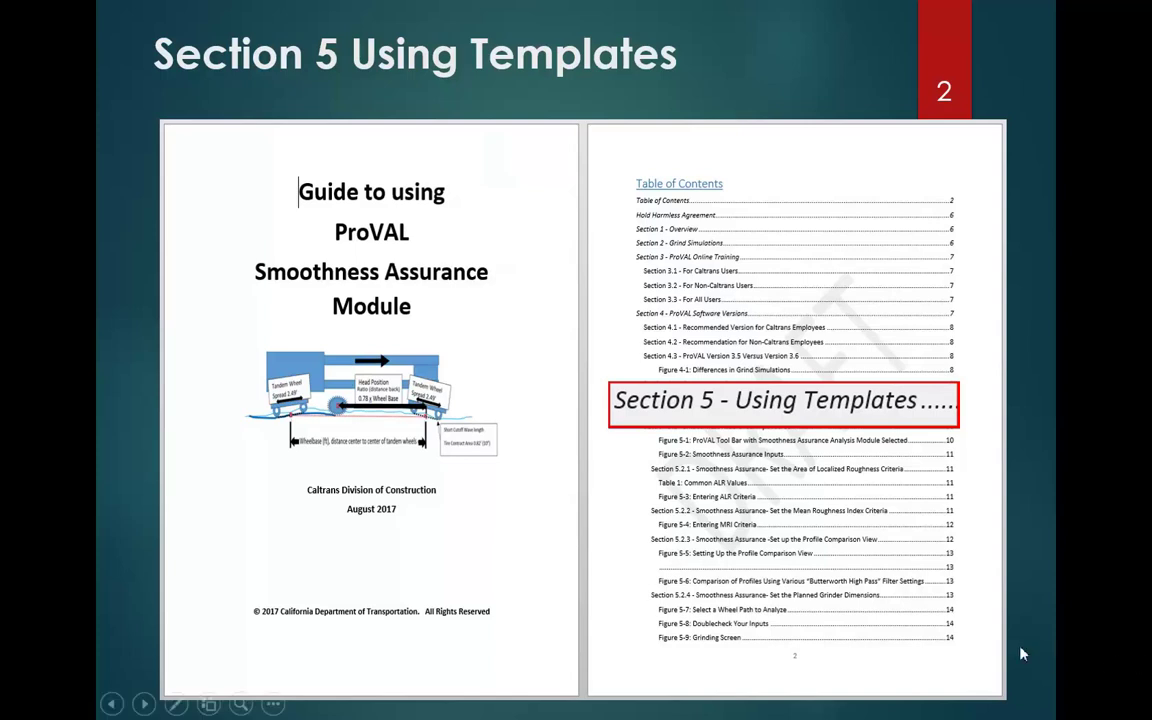
{"action": "left_click", "coordinate": [962, 601]}
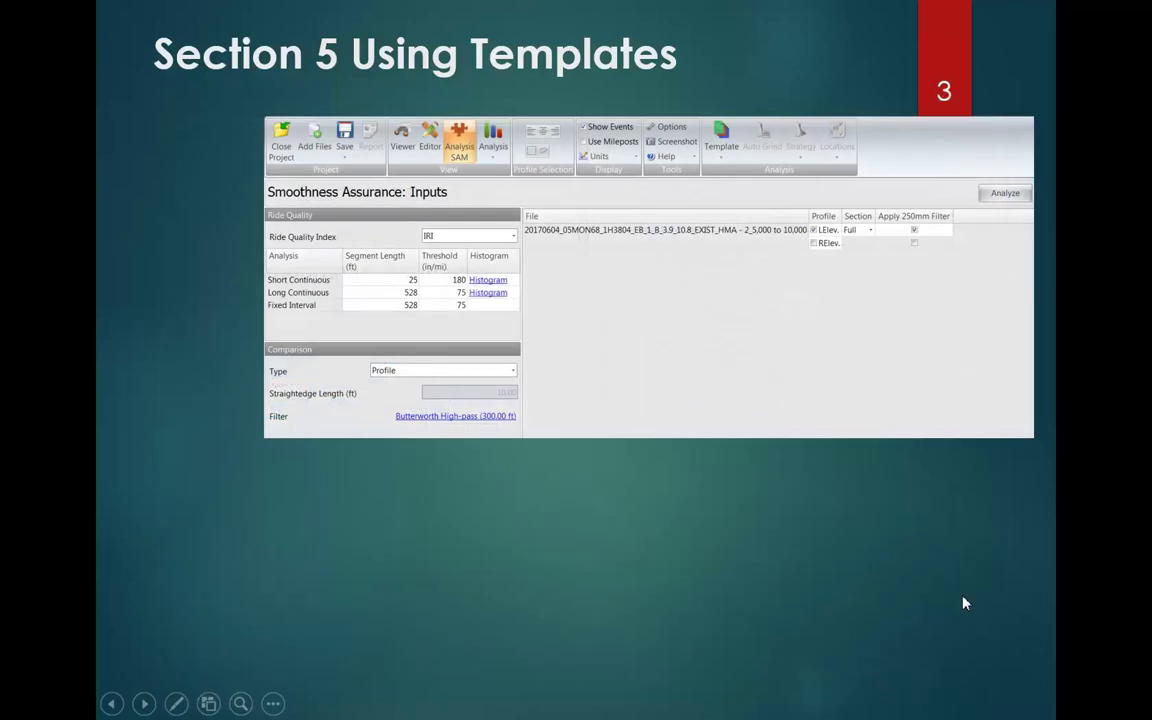
{"action": "left_click", "coordinate": [1002, 581]}
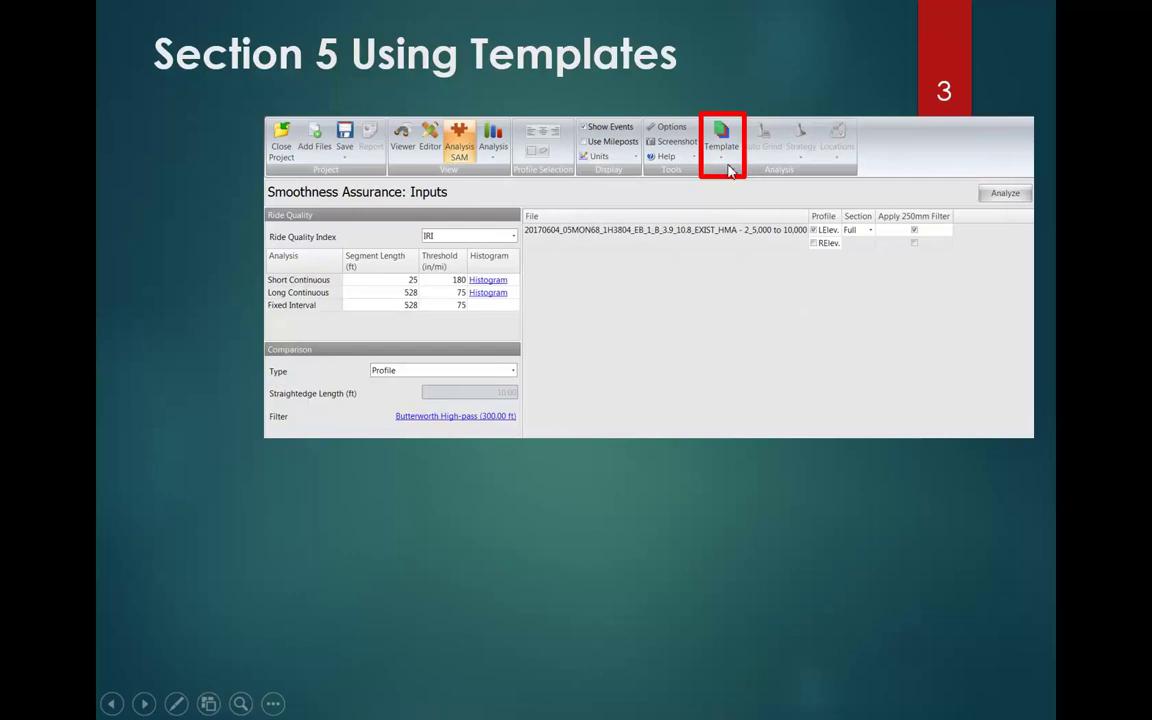
{"action": "left_click", "coordinate": [764, 341]}
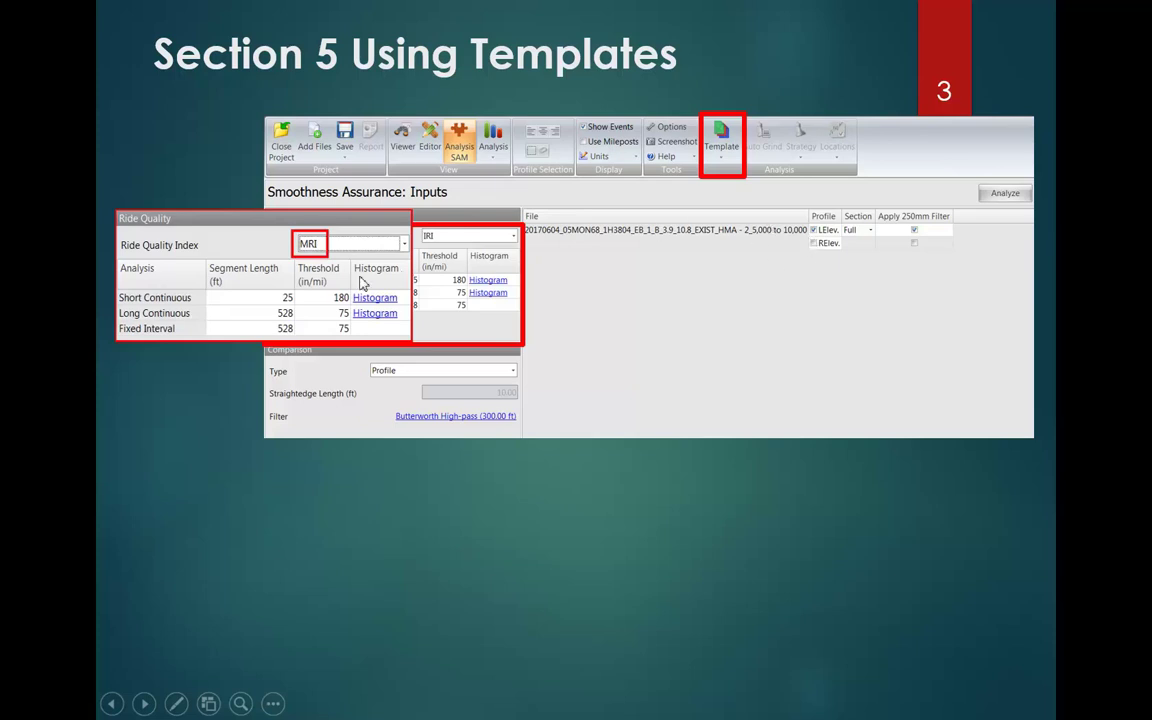
{"action": "left_click", "coordinate": [563, 330]}
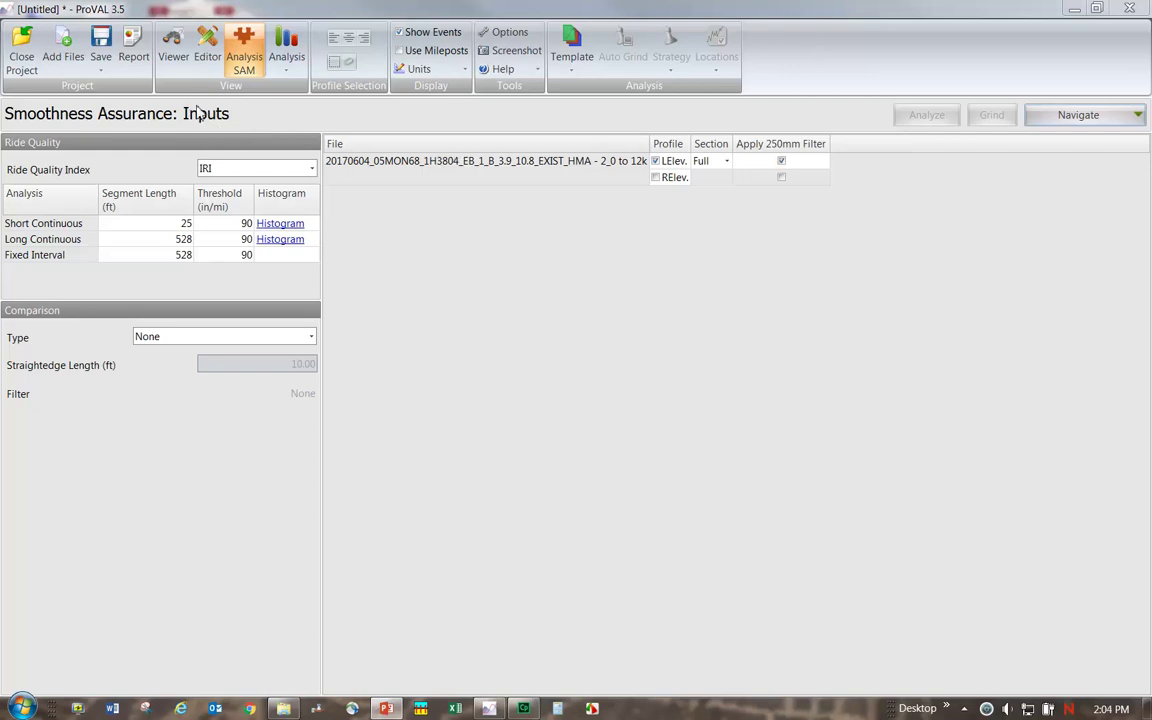
{"action": "left_click", "coordinate": [1068, 117]}
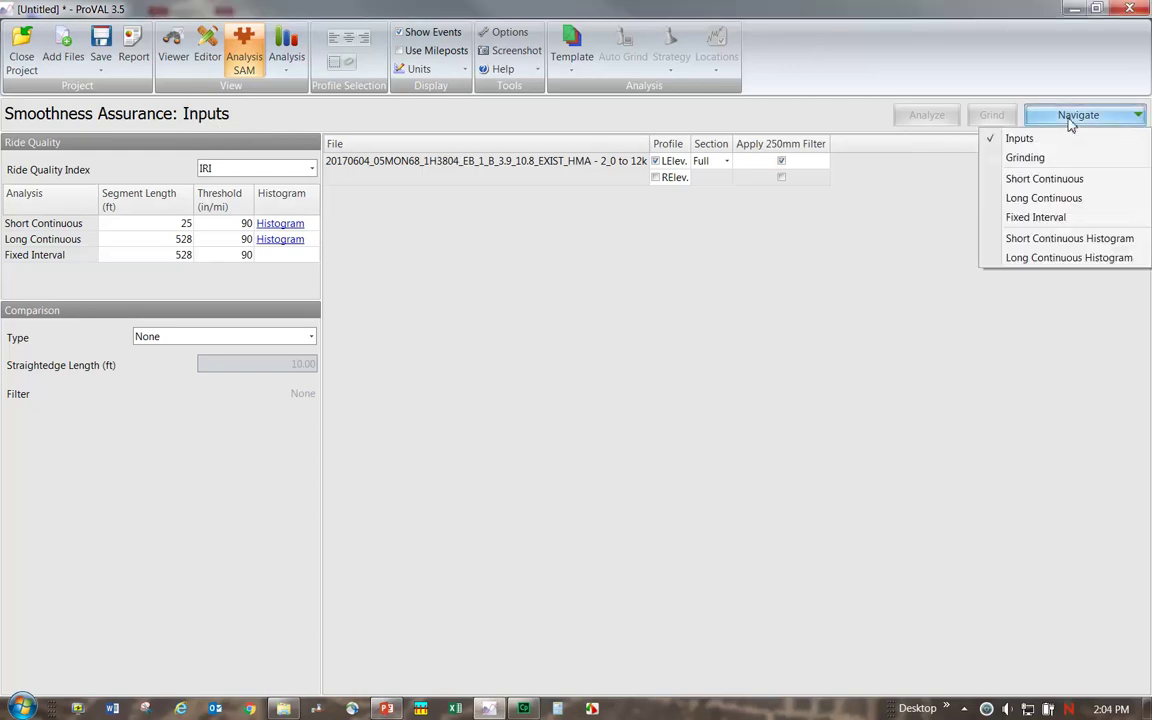
{"action": "left_click", "coordinate": [1068, 118]}
{"action": "left_click", "coordinate": [1060, 117]}
{"action": "left_click", "coordinate": [1056, 118]}
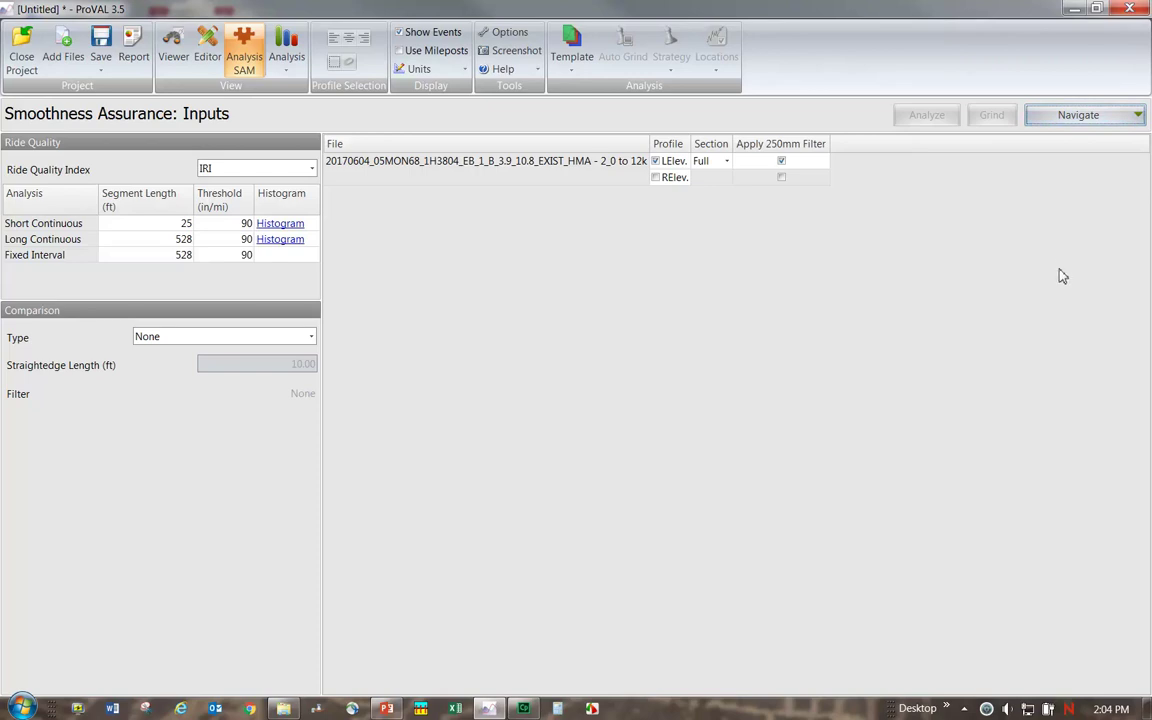
{"action": "left_click", "coordinate": [1098, 120]}
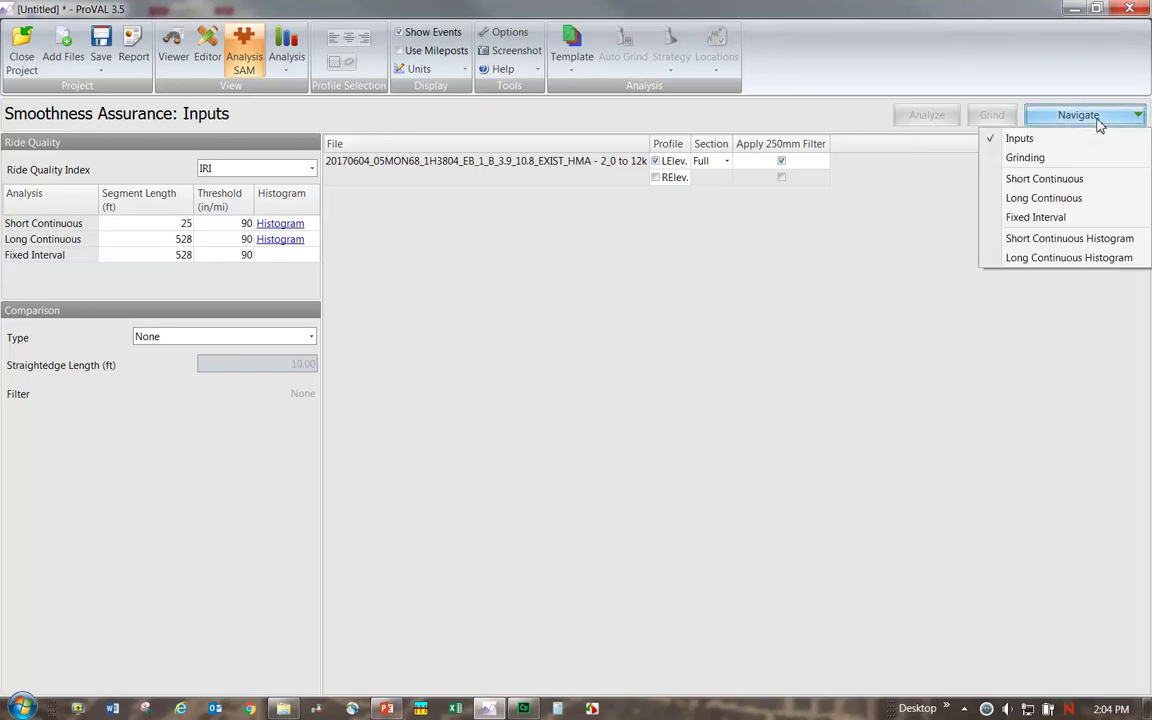
{"action": "left_click", "coordinate": [1097, 117]}
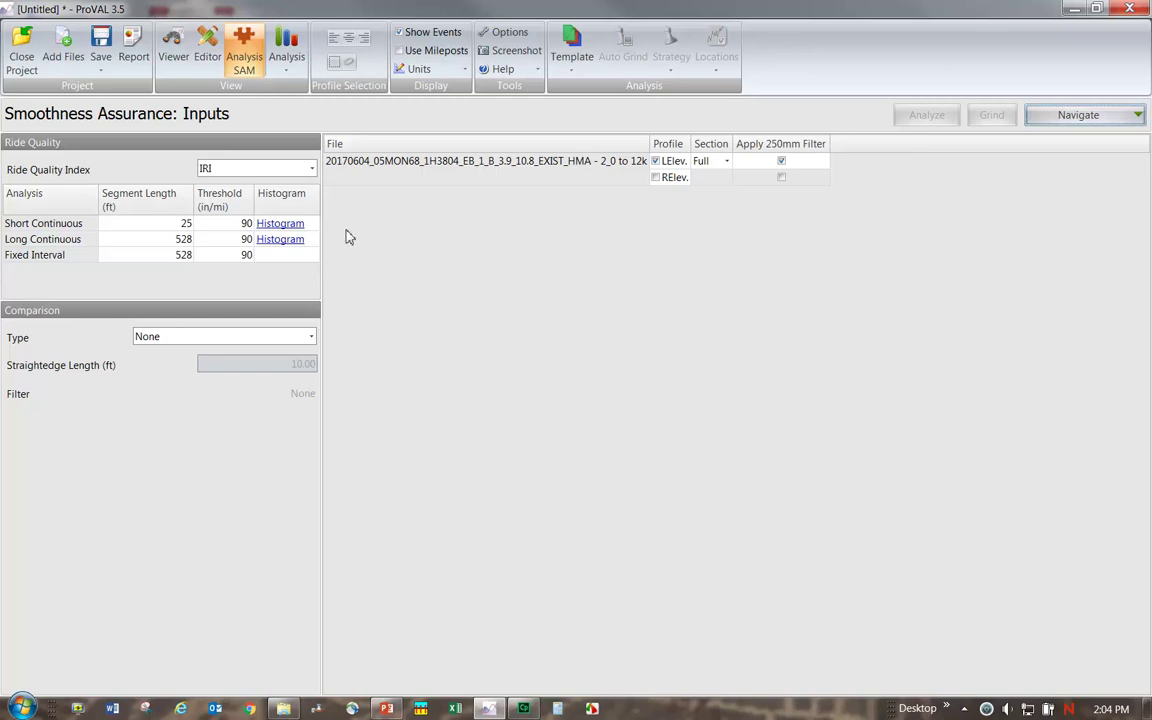
Step: Set the IRI thresholds to 180 in/mi for Short Continuous and 75 in/mi for both Long Continuous and Fixed Interval
{"action": "left_click", "coordinate": [238, 224]}
{"action": "type", "text": "180"}
{"action": "key", "text": "Return"}
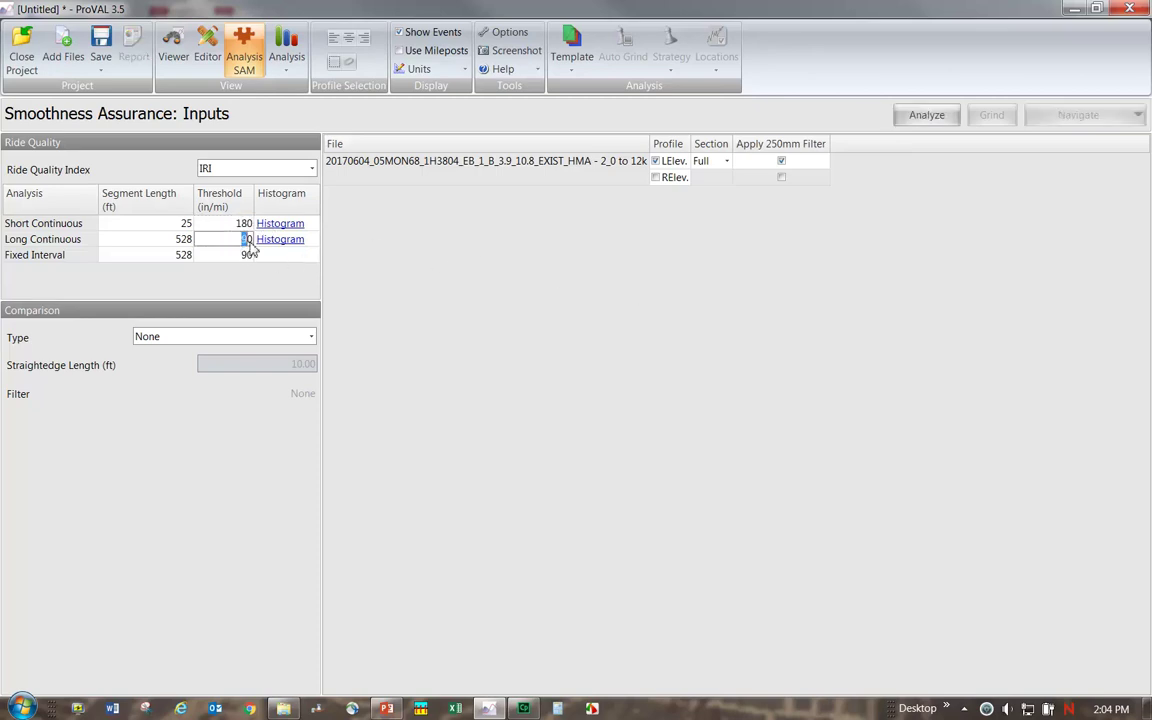
{"action": "type", "text": "75"}
{"action": "left_click", "coordinate": [245, 257]}
{"action": "type", "text": "7"}
{"action": "key", "text": "Return"}
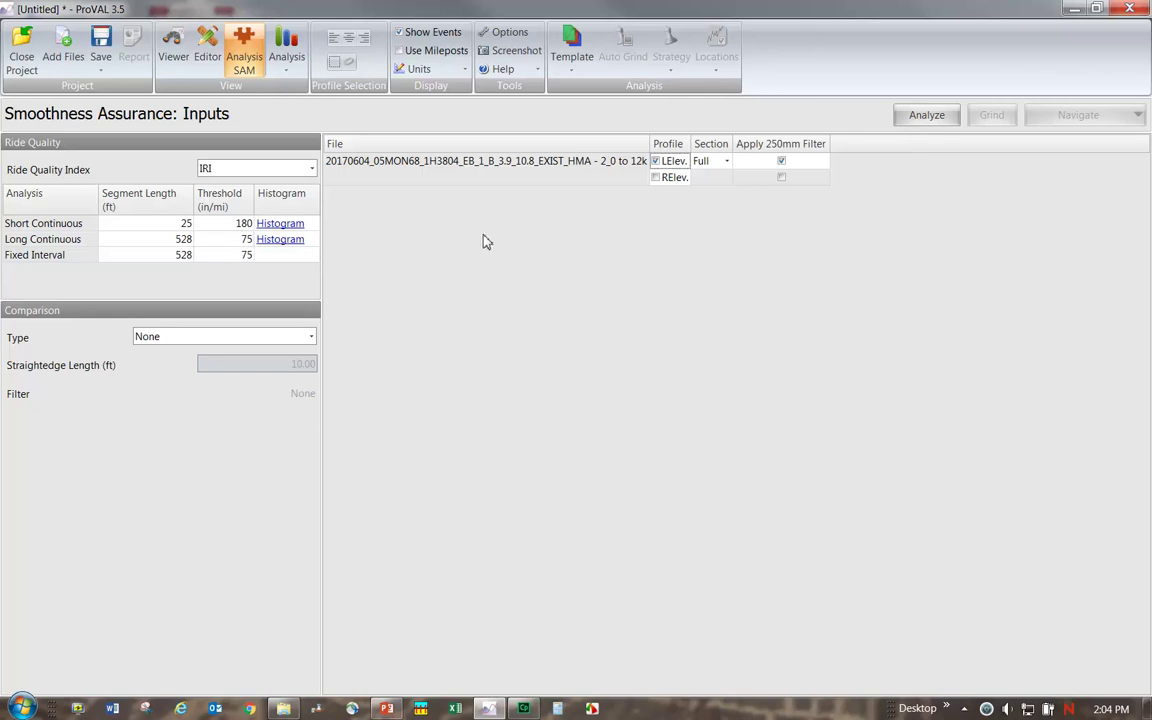
Step: Switch the ride quality index to MRI and back to IRI to compare the thresholds stored for each
{"action": "left_click", "coordinate": [312, 169]}
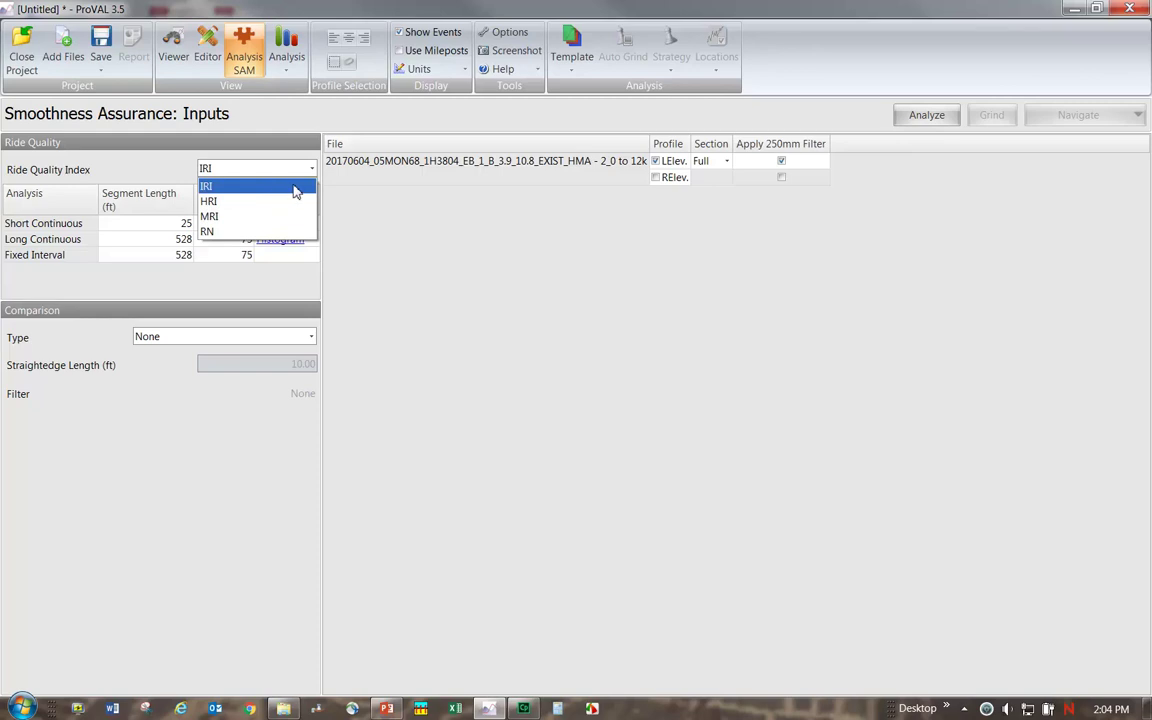
{"action": "left_click", "coordinate": [275, 187]}
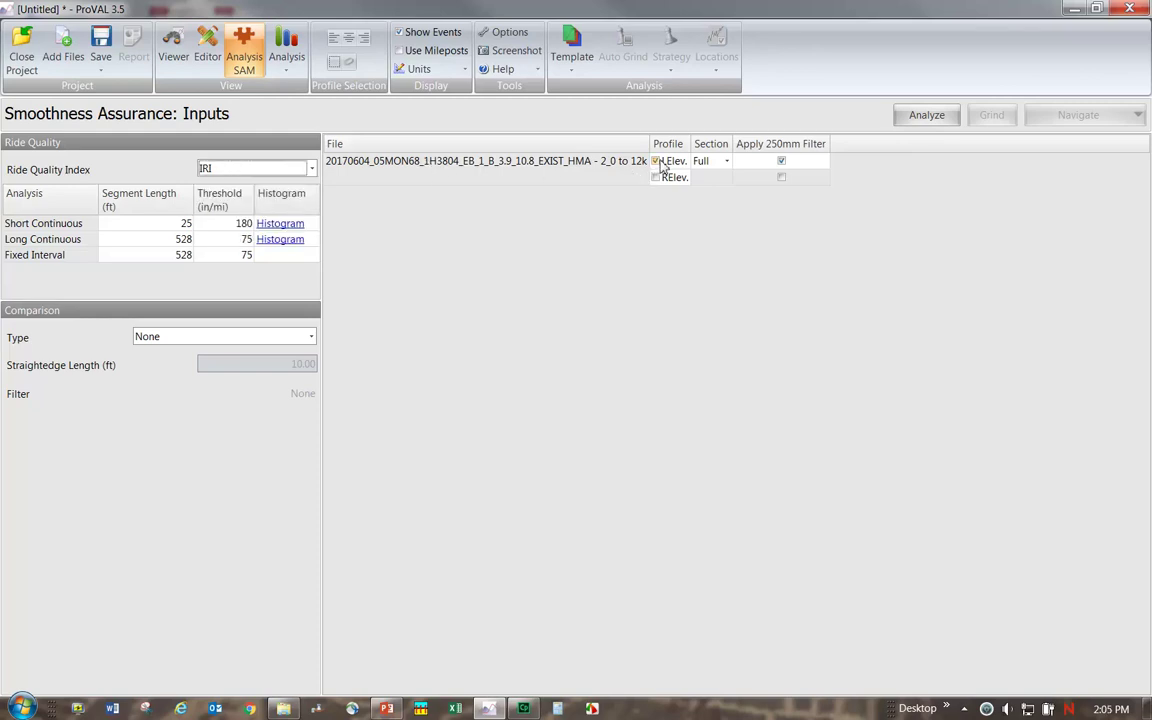
{"action": "left_click", "coordinate": [310, 168]}
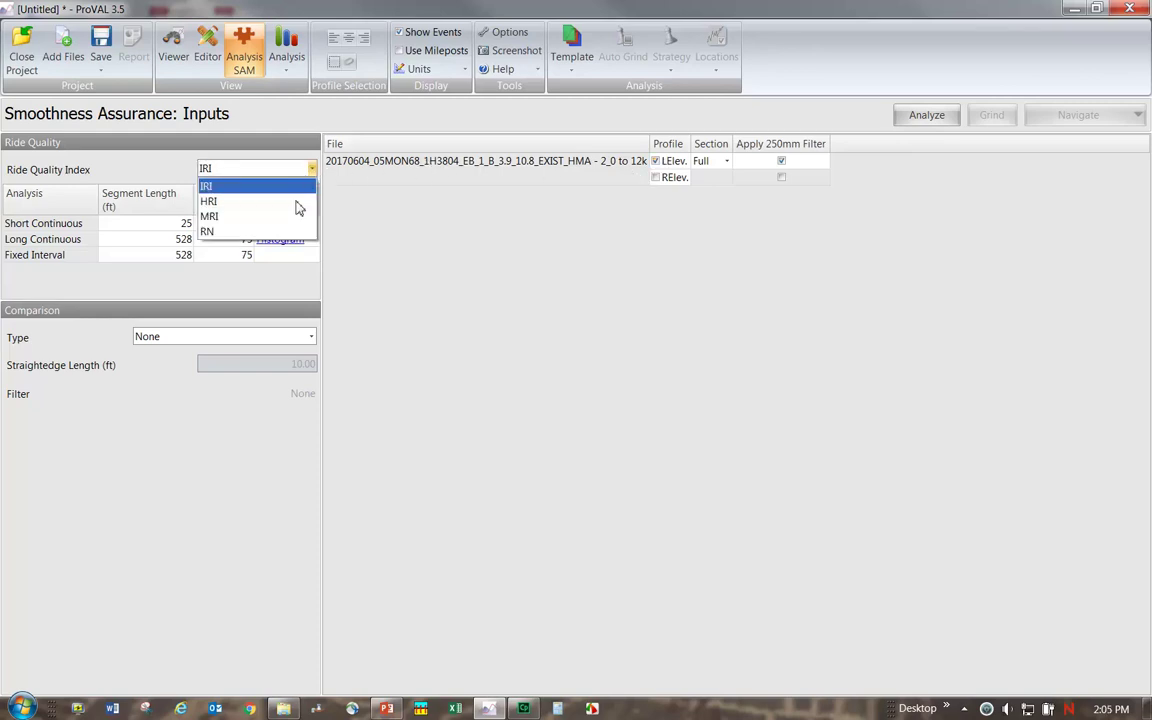
{"action": "left_click", "coordinate": [295, 217]}
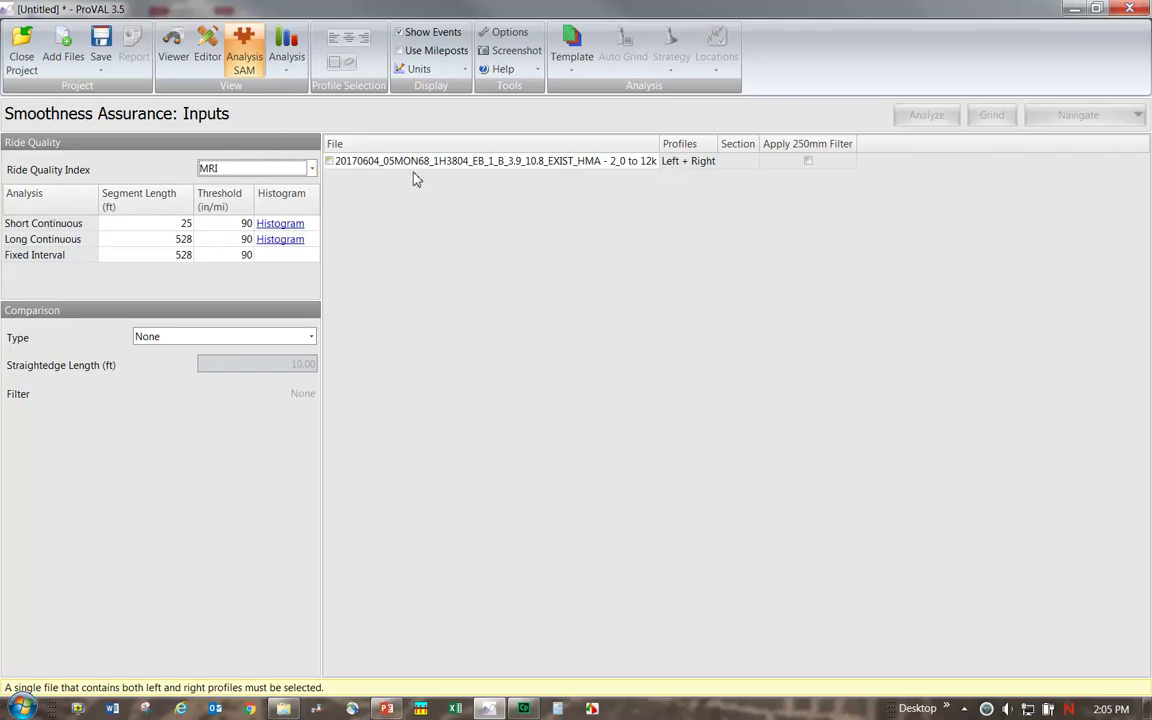
{"action": "left_click", "coordinate": [311, 168]}
{"action": "left_click", "coordinate": [230, 193]}
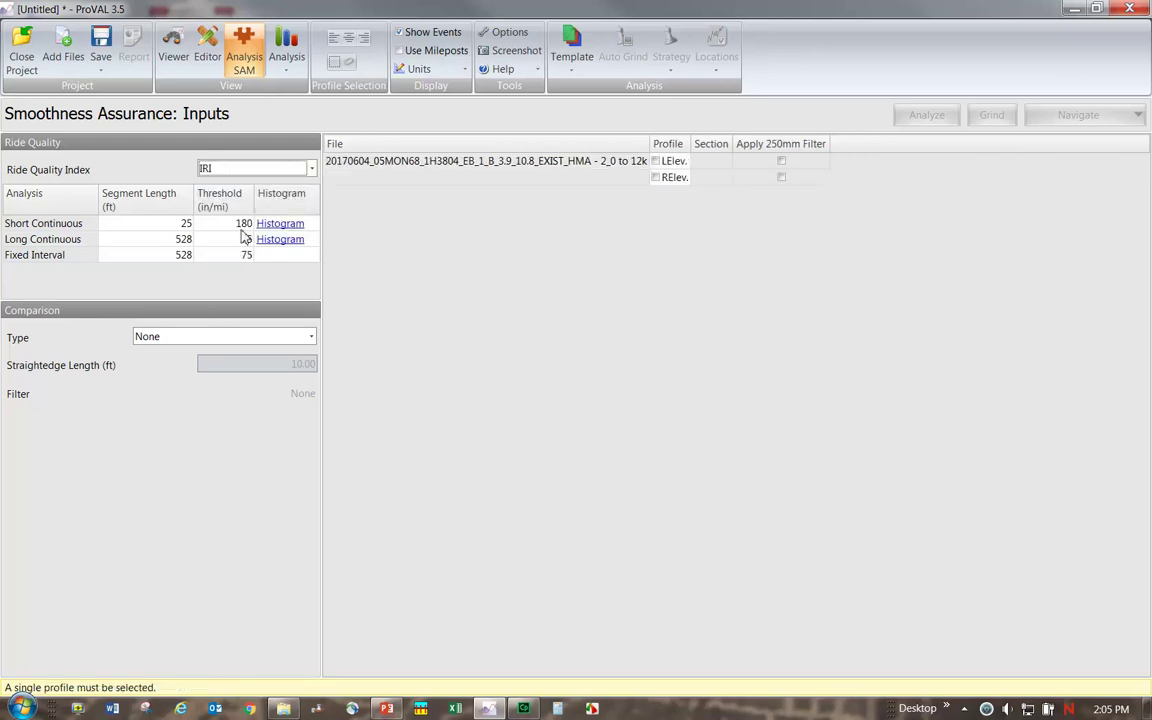
Step: Select the MRI index and set its thresholds to 180 in/mi Short Continuous, 75 Long Continuous and 75 Fixed Interval
{"action": "left_click", "coordinate": [311, 168]}
{"action": "left_click", "coordinate": [255, 216]}
{"action": "left_click", "coordinate": [243, 224]}
{"action": "left_click_drag", "start_coordinate": [245, 224], "coordinate": [267, 229]}
{"action": "key", "text": "BackSpace"}
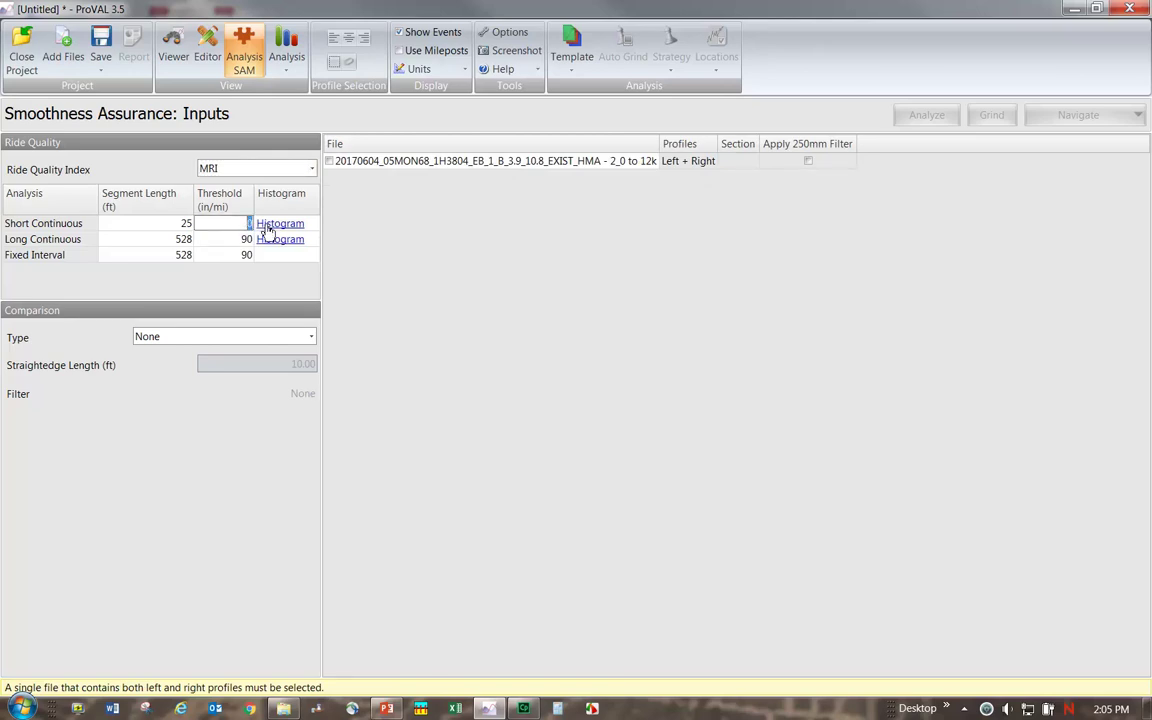
{"action": "type", "text": "180"}
{"action": "left_click_drag", "start_coordinate": [243, 240], "coordinate": [267, 247]}
{"action": "type", "text": "75"}
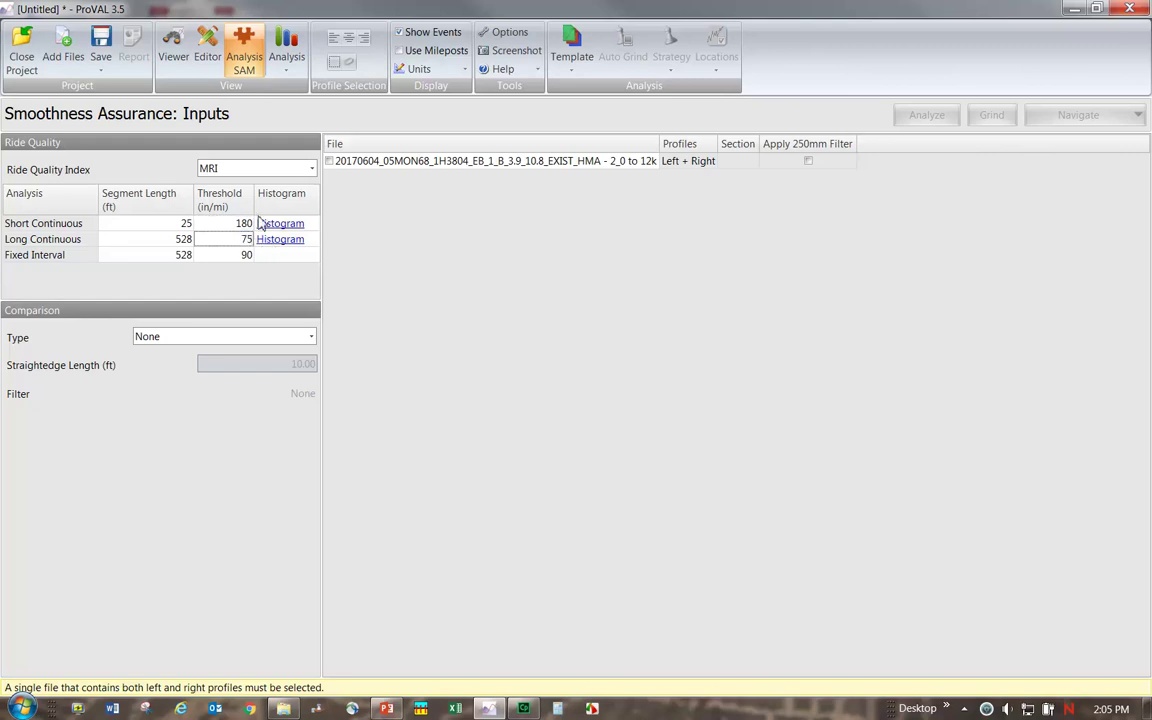
{"action": "left_click", "coordinate": [247, 255]}
{"action": "type", "text": "75"}
{"action": "key", "text": "Return"}
Step: Switch the ride quality index to IRI and back to MRI to check both sets of thresholds
{"action": "left_click", "coordinate": [312, 170]}
{"action": "left_click", "coordinate": [292, 187]}
{"action": "left_click", "coordinate": [312, 170]}
{"action": "left_click", "coordinate": [289, 217]}
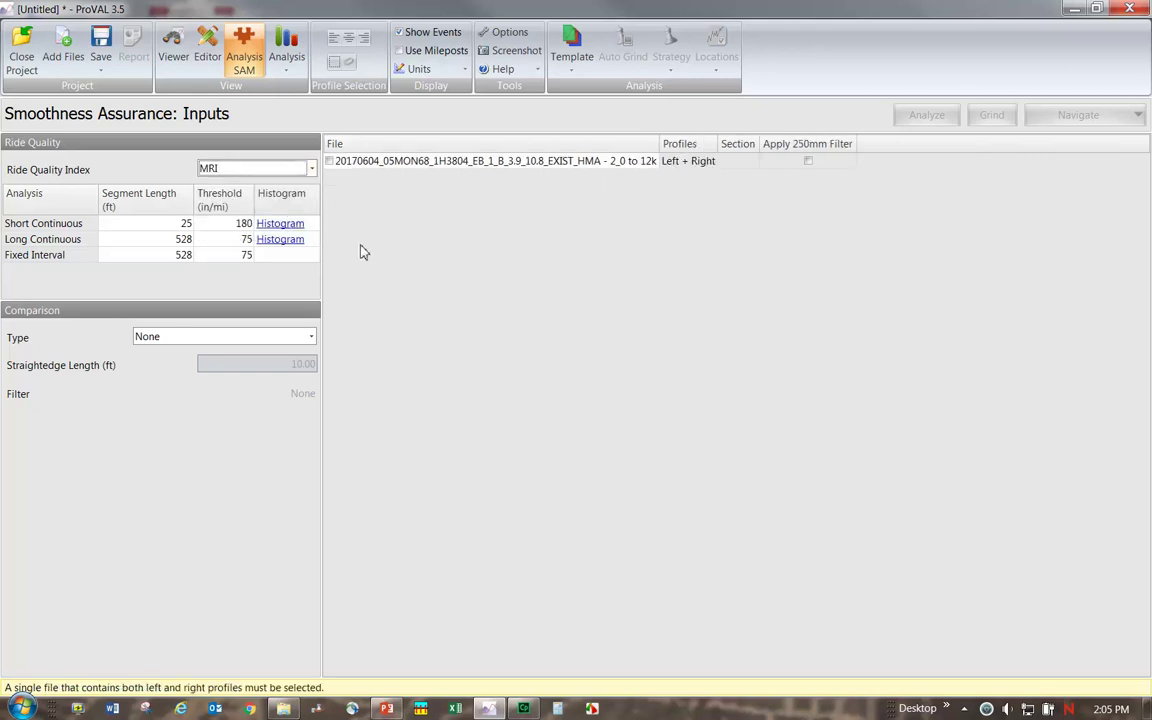
Step: Set the comparison type to Rolling Straightedge with a straightedge length of 12 ft
{"action": "left_click", "coordinate": [311, 337]}
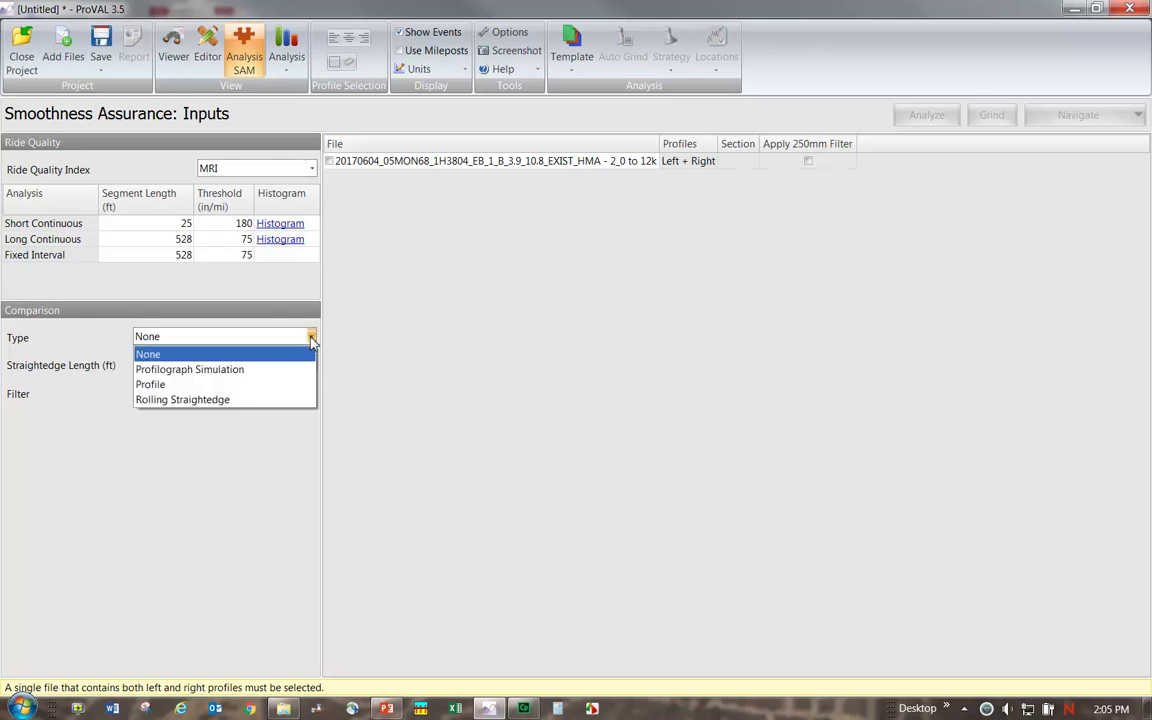
{"action": "left_click", "coordinate": [252, 402]}
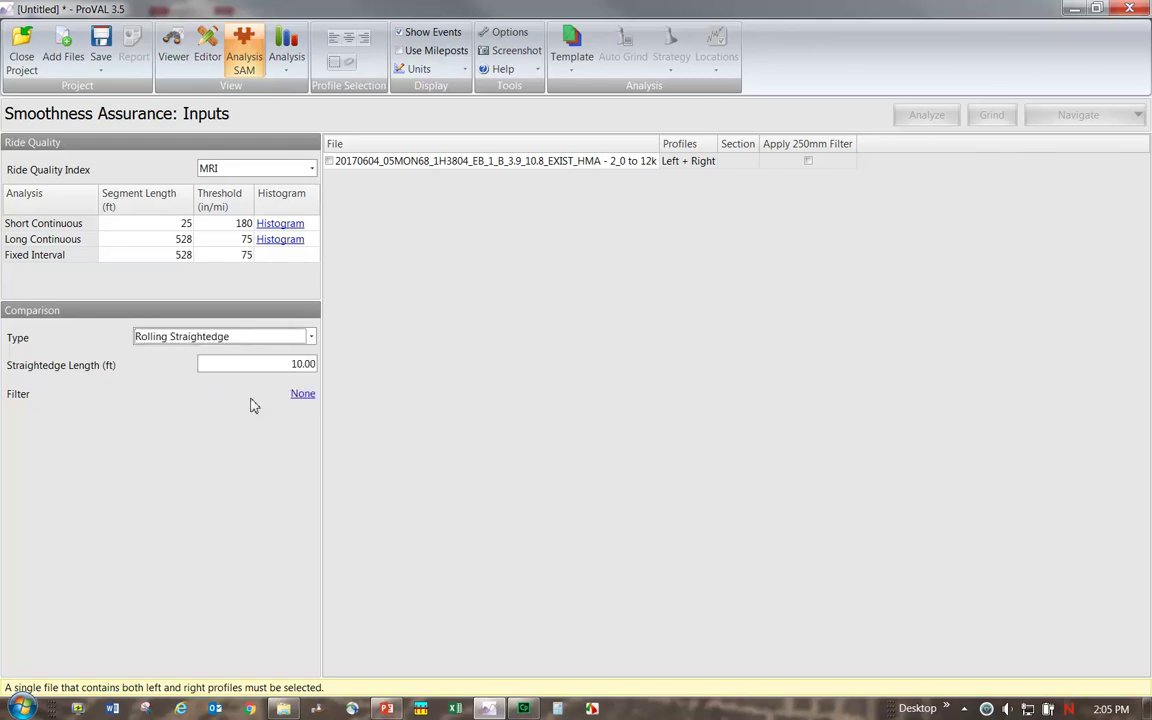
{"action": "double_click", "coordinate": [301, 364]}
{"action": "type", "text": "12"}
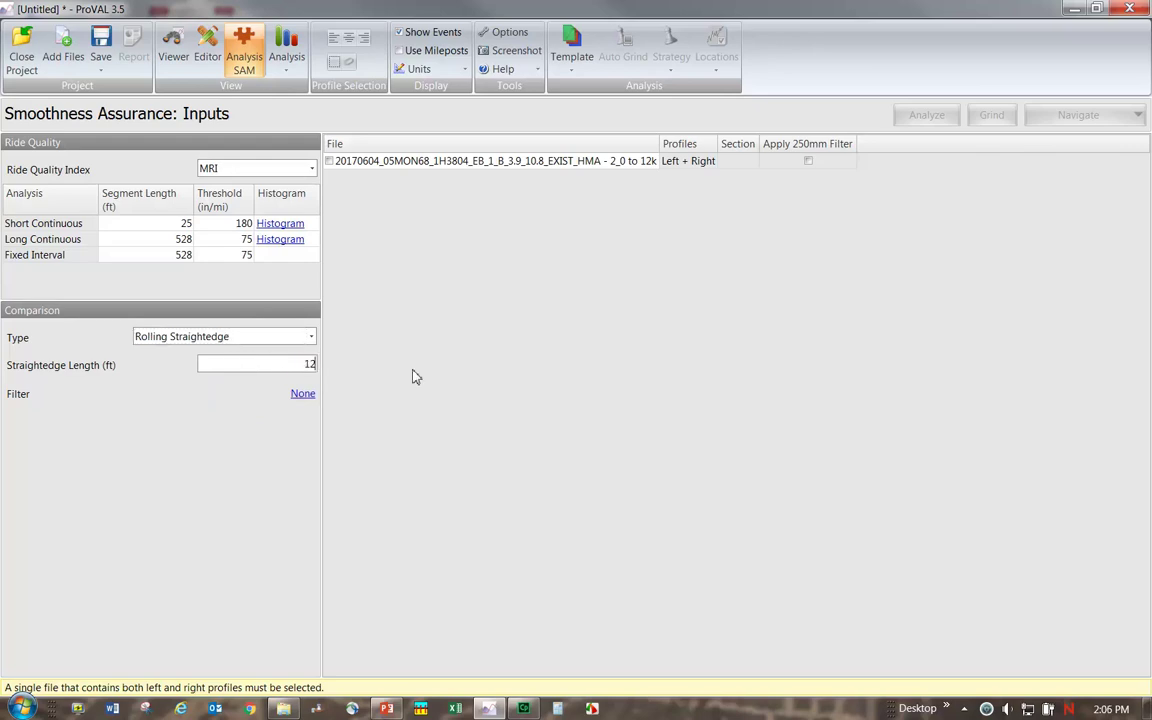
{"action": "left_click", "coordinate": [226, 399]}
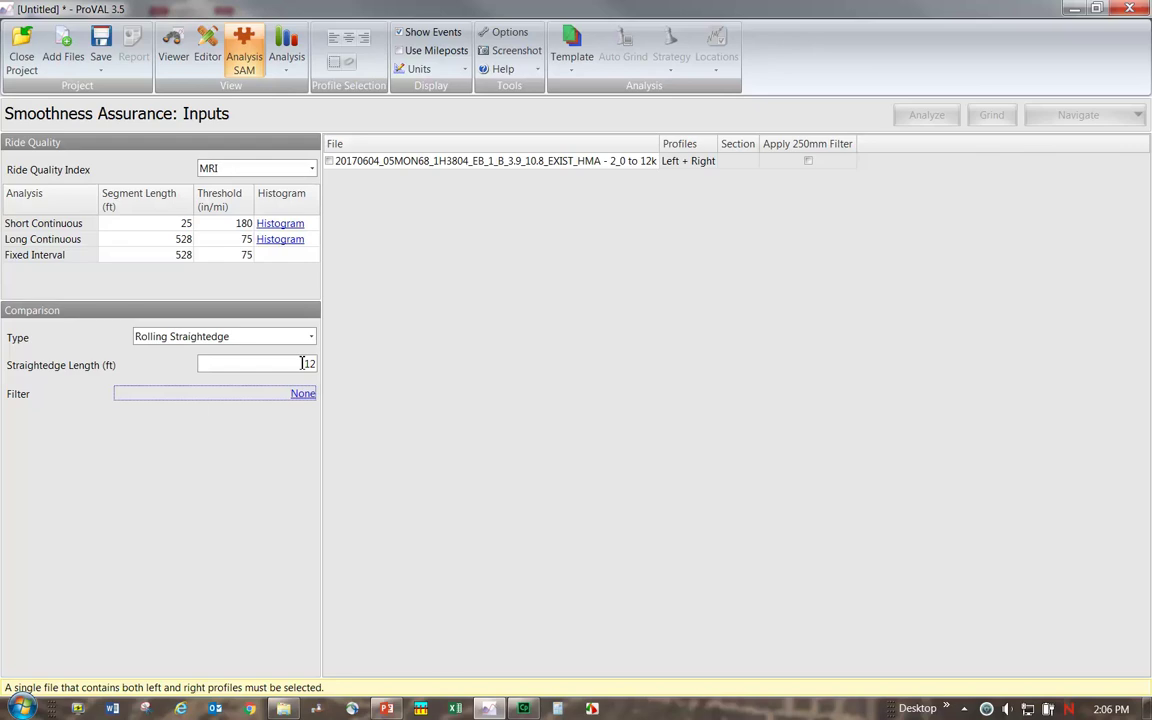
Step: Try the Profilograph Simulation comparison type, and set the comparison type to Profile instead
{"action": "left_click", "coordinate": [311, 337]}
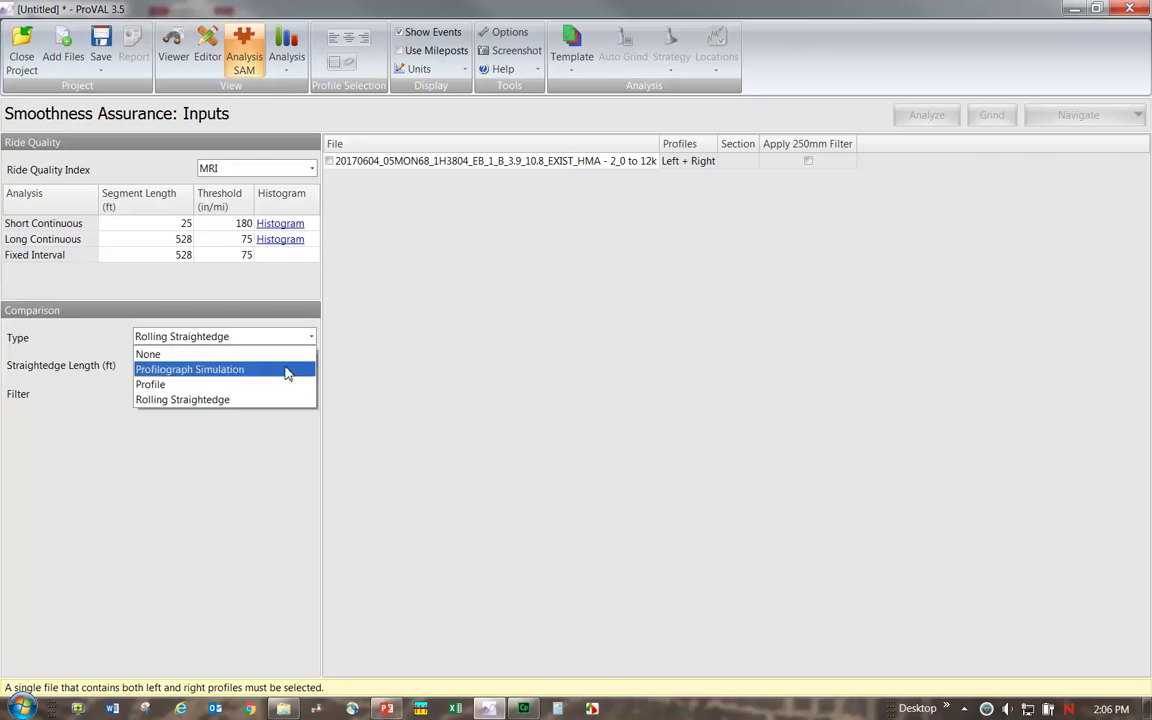
{"action": "left_click", "coordinate": [286, 372]}
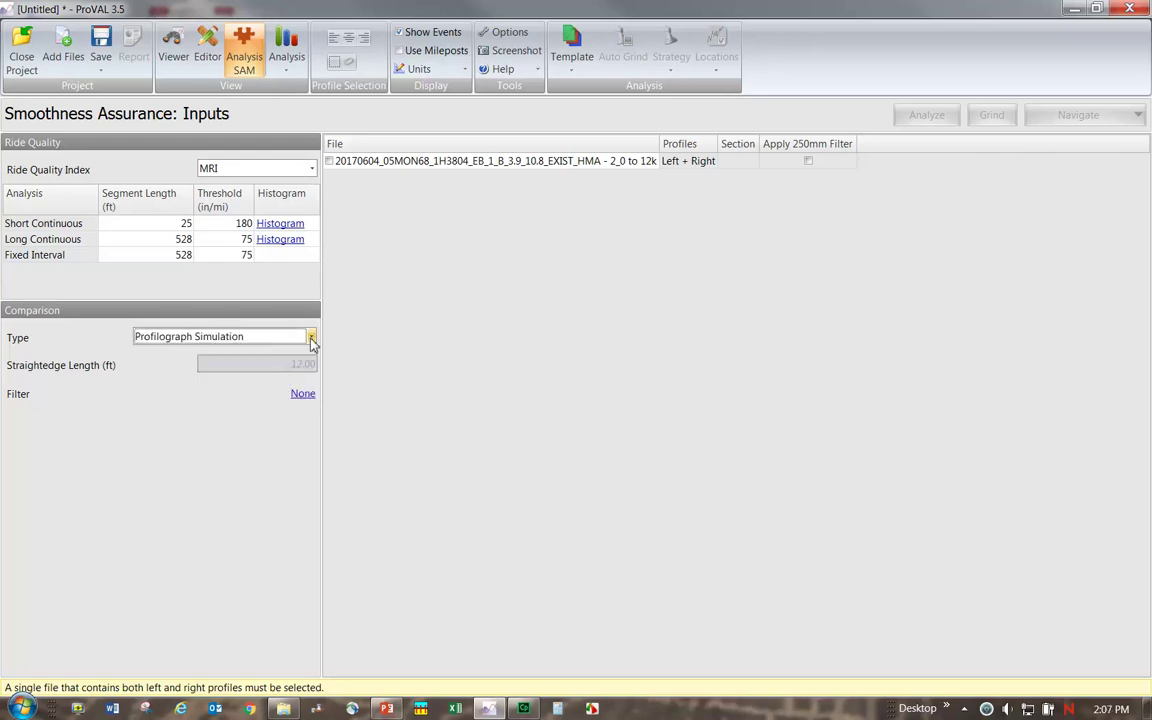
{"action": "left_click", "coordinate": [311, 337]}
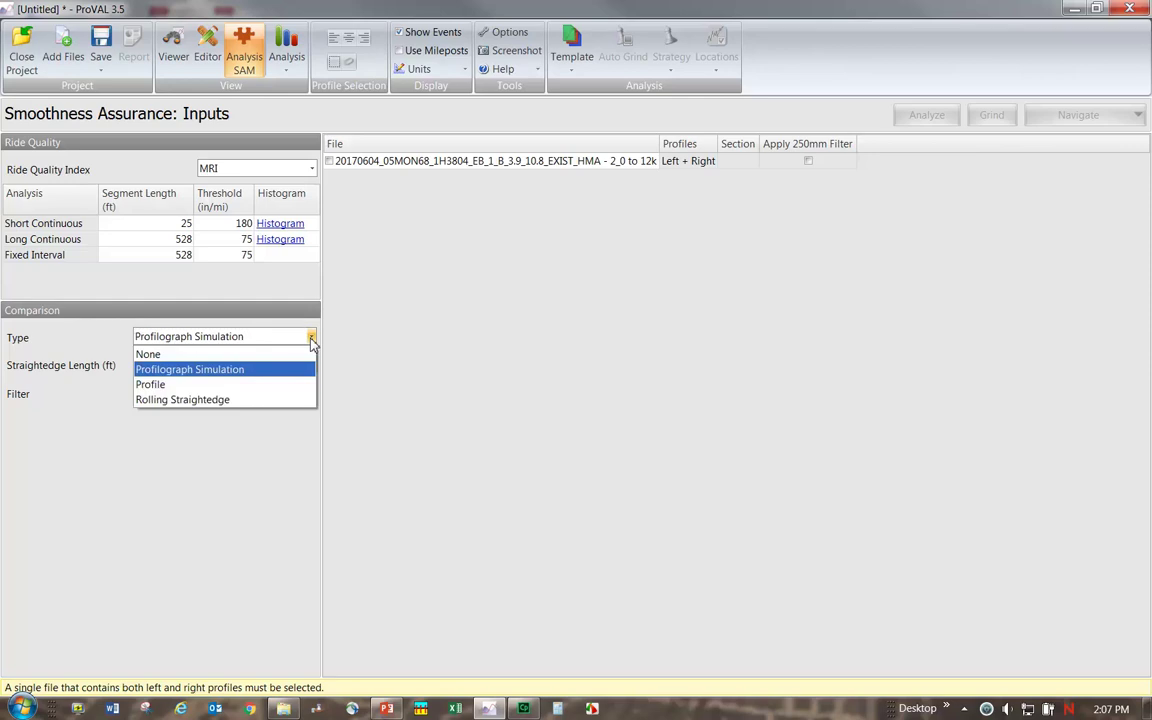
{"action": "left_click", "coordinate": [286, 387]}
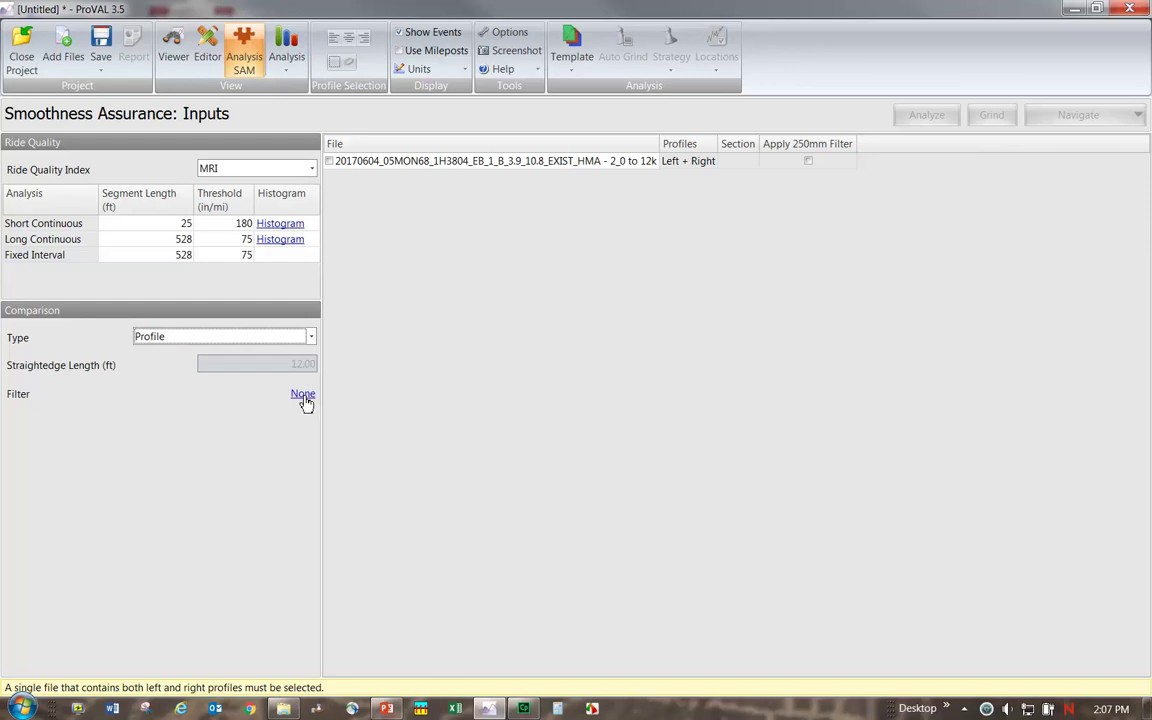
Step: Apply a Butterworth High-pass filter with a 300 ft long cutoff wavelength to the profile comparison
{"action": "left_click", "coordinate": [302, 395]}
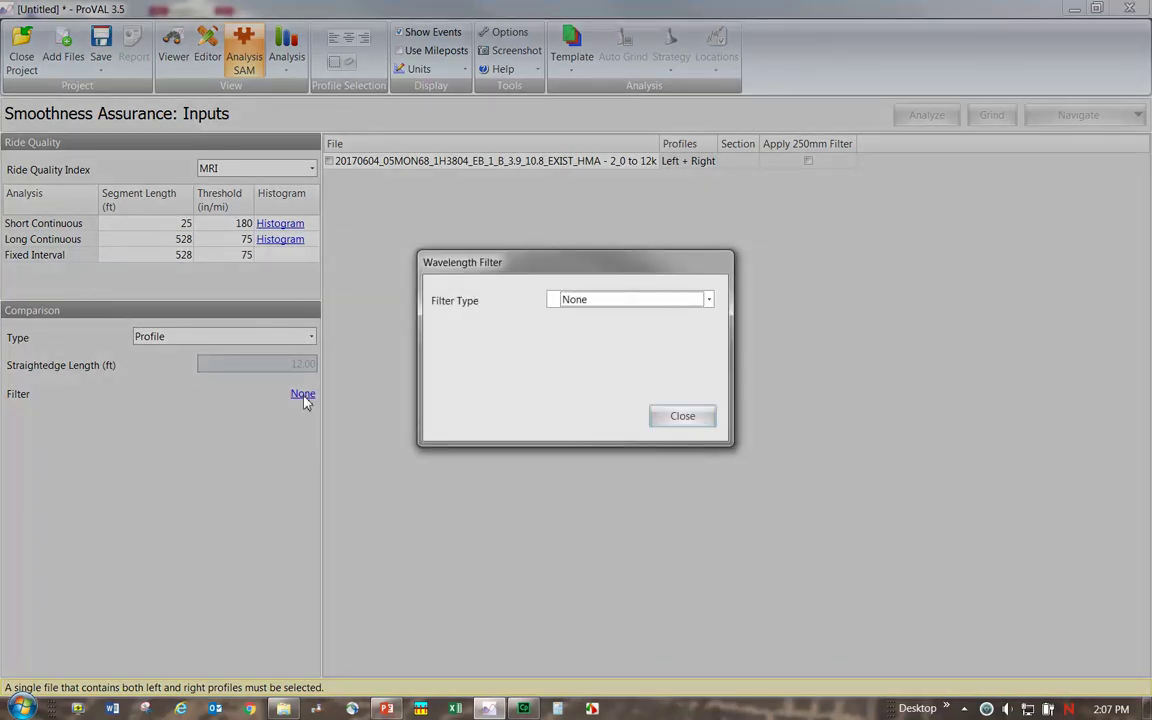
{"action": "left_click", "coordinate": [708, 300]}
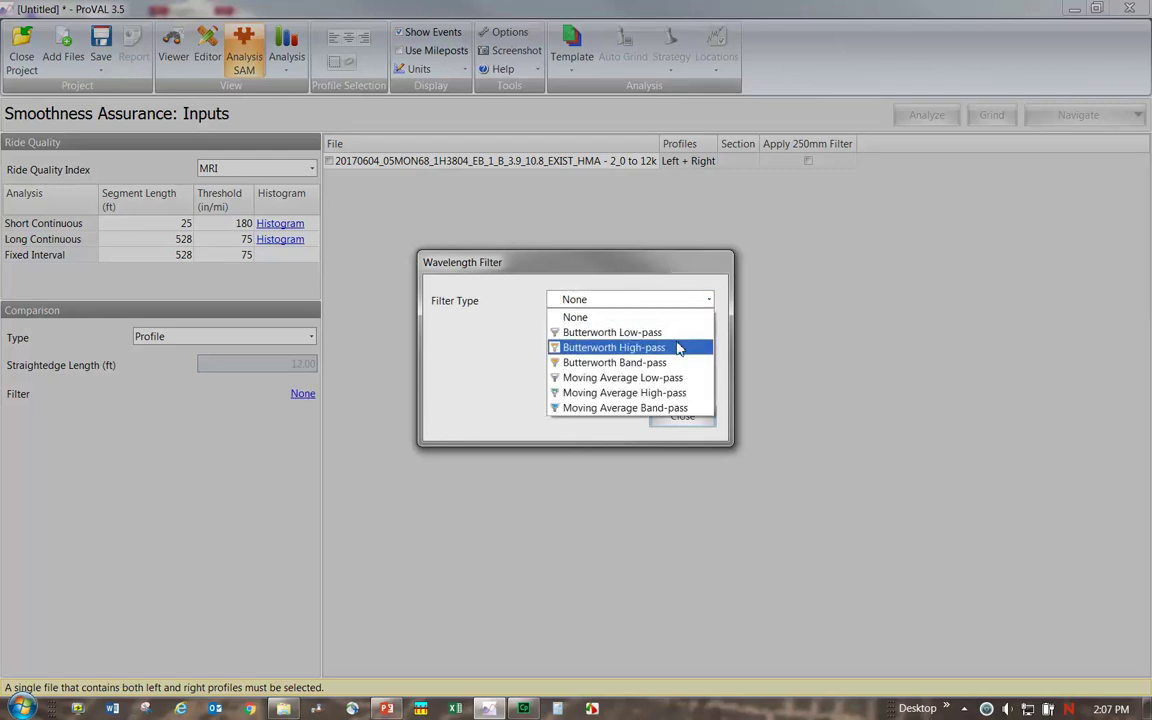
{"action": "left_click", "coordinate": [609, 350]}
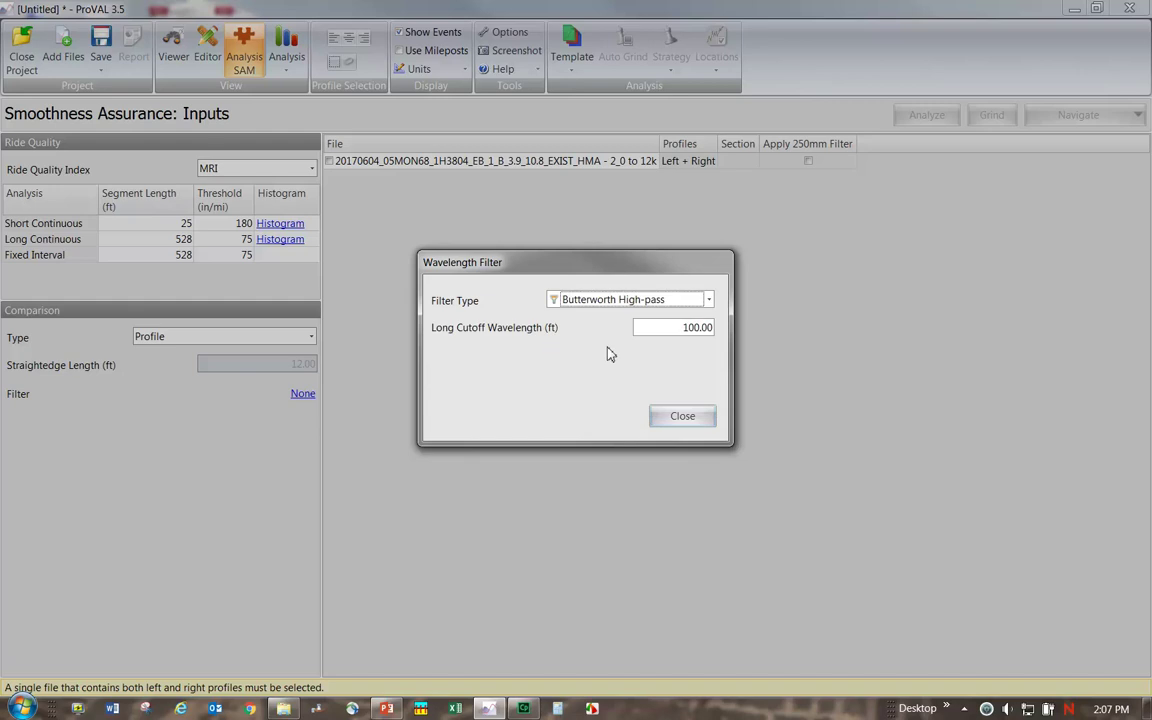
{"action": "left_click", "coordinate": [685, 327]}
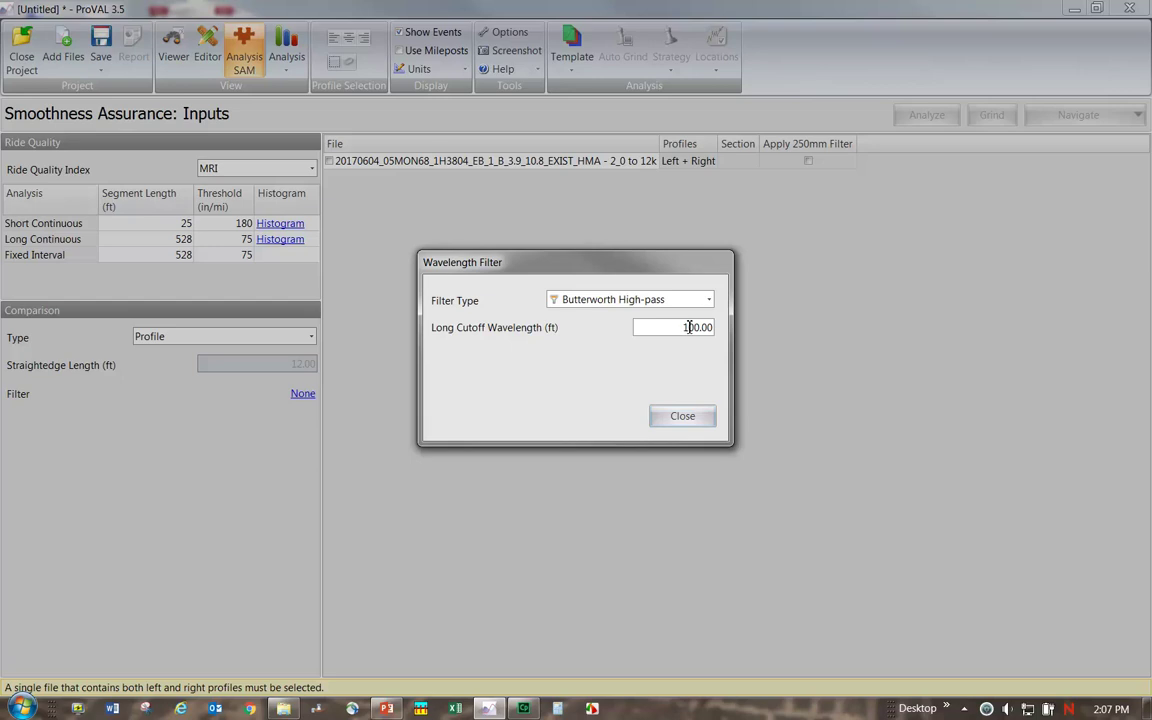
{"action": "key", "text": "BackSpace"}
{"action": "type", "text": "3"}
{"action": "left_click", "coordinate": [683, 420]}
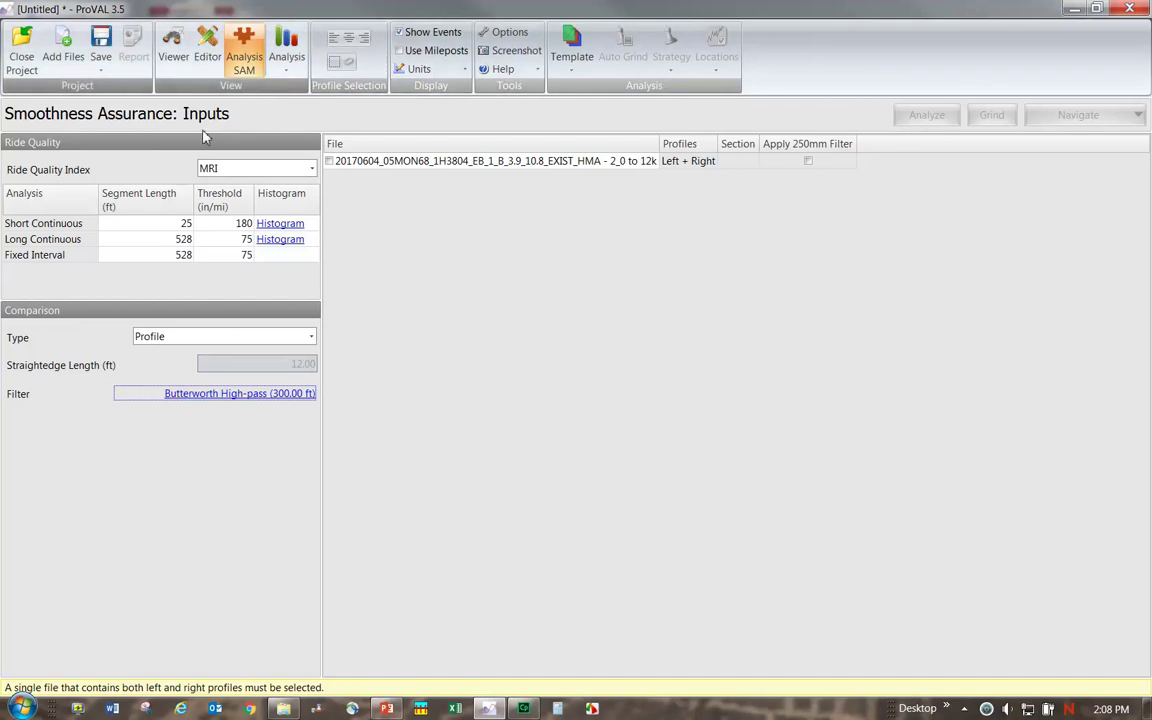
Step: Run the smoothness analysis on the LElev. profile using the IRI ride quality index
{"action": "left_click", "coordinate": [311, 168]}
{"action": "left_click", "coordinate": [289, 192]}
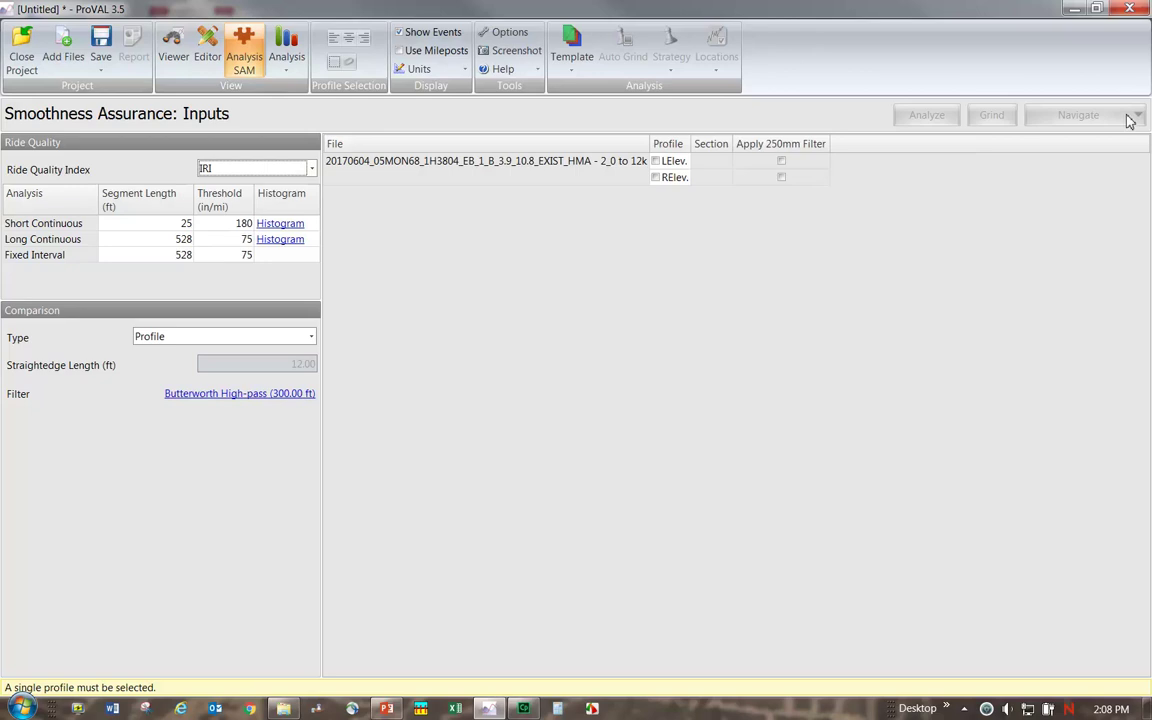
{"action": "left_click", "coordinate": [657, 163]}
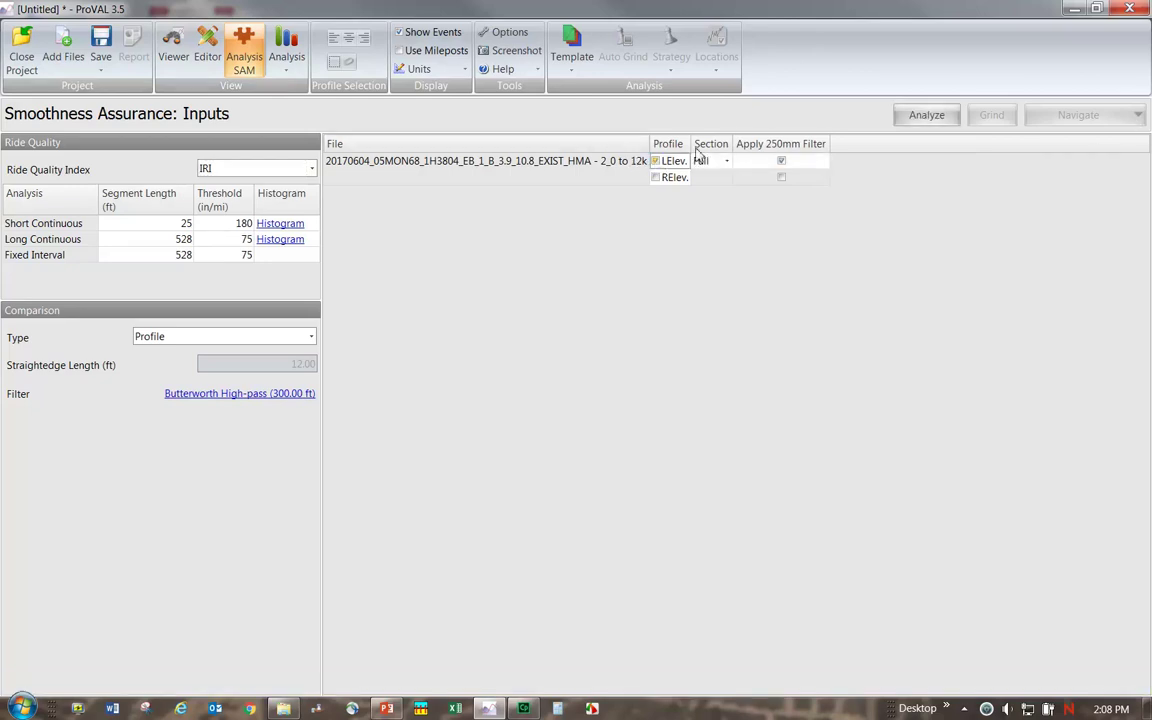
{"action": "left_click", "coordinate": [902, 118]}
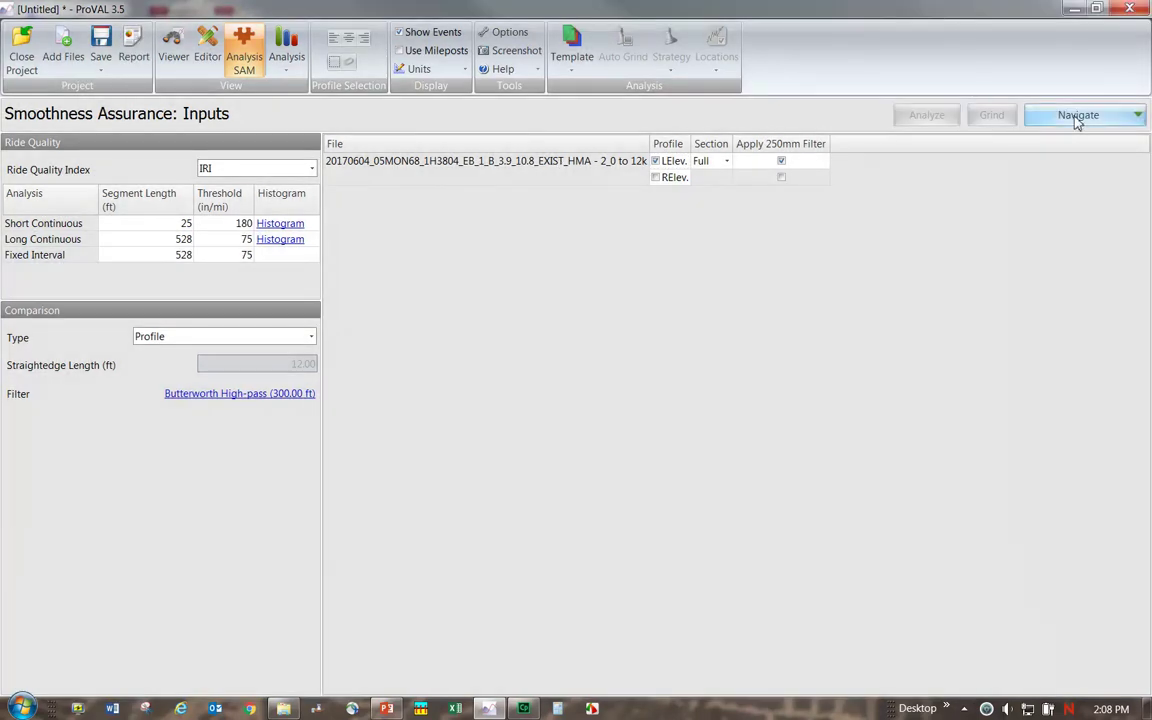
Step: Show the grinding settings and set the grinder type to Custom
{"action": "left_click", "coordinate": [1085, 118]}
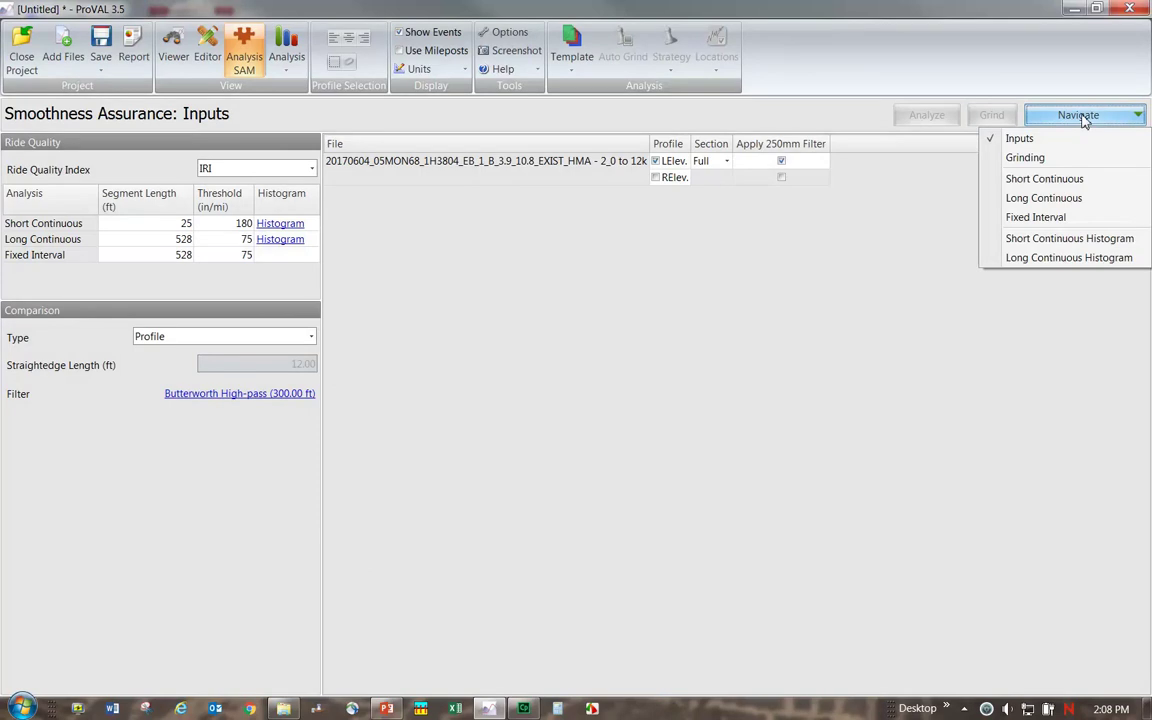
{"action": "left_click", "coordinate": [1048, 160]}
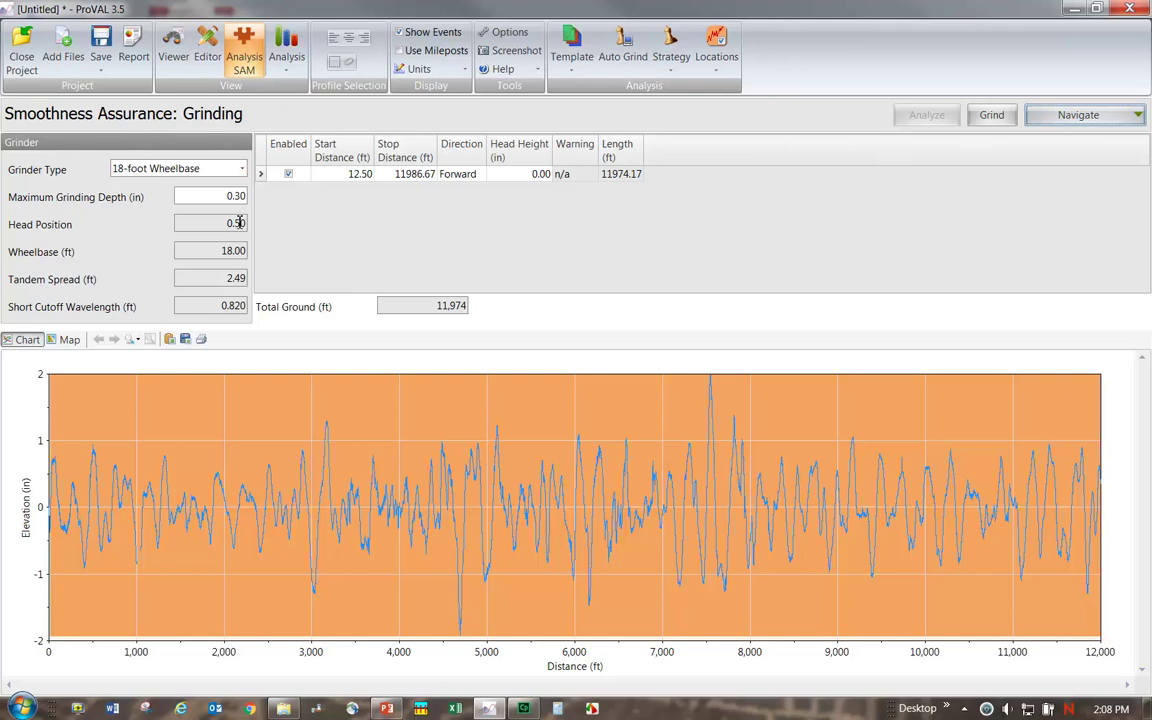
{"action": "left_click", "coordinate": [242, 170]}
{"action": "left_click", "coordinate": [242, 170]}
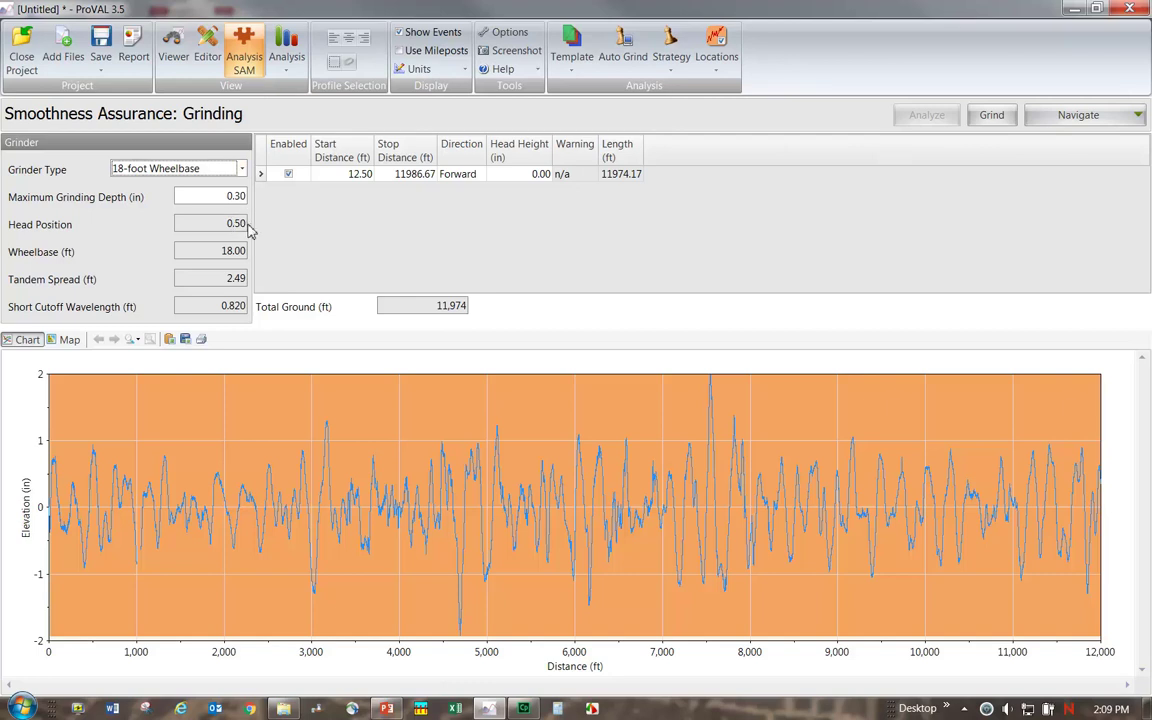
{"action": "left_click", "coordinate": [241, 168]}
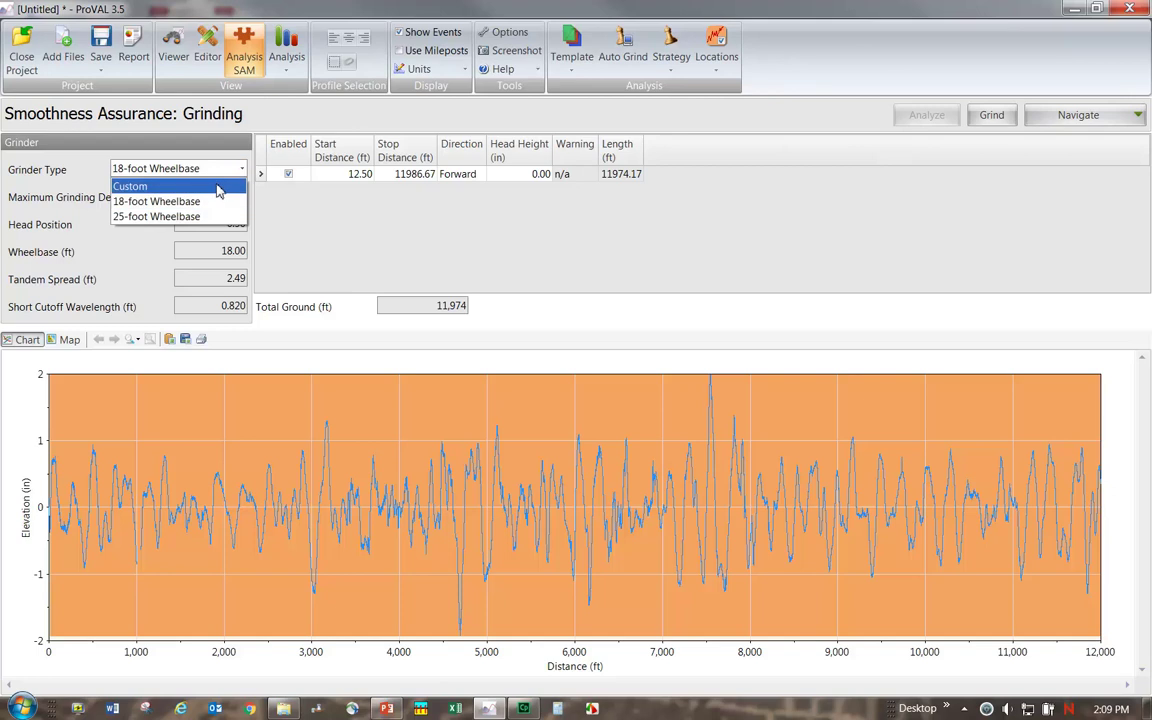
{"action": "left_click", "coordinate": [219, 188]}
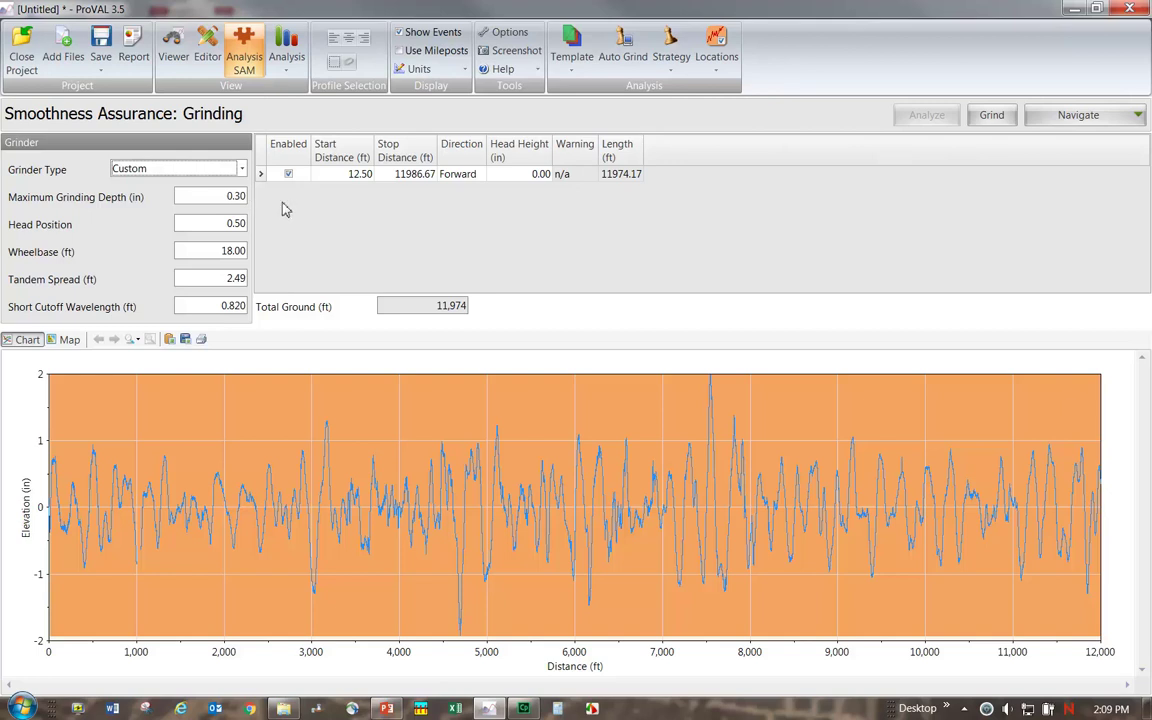
Step: Set the custom grinder's head position to 0.78 and its wheelbase to 14.5 ft
{"action": "left_click", "coordinate": [225, 223]}
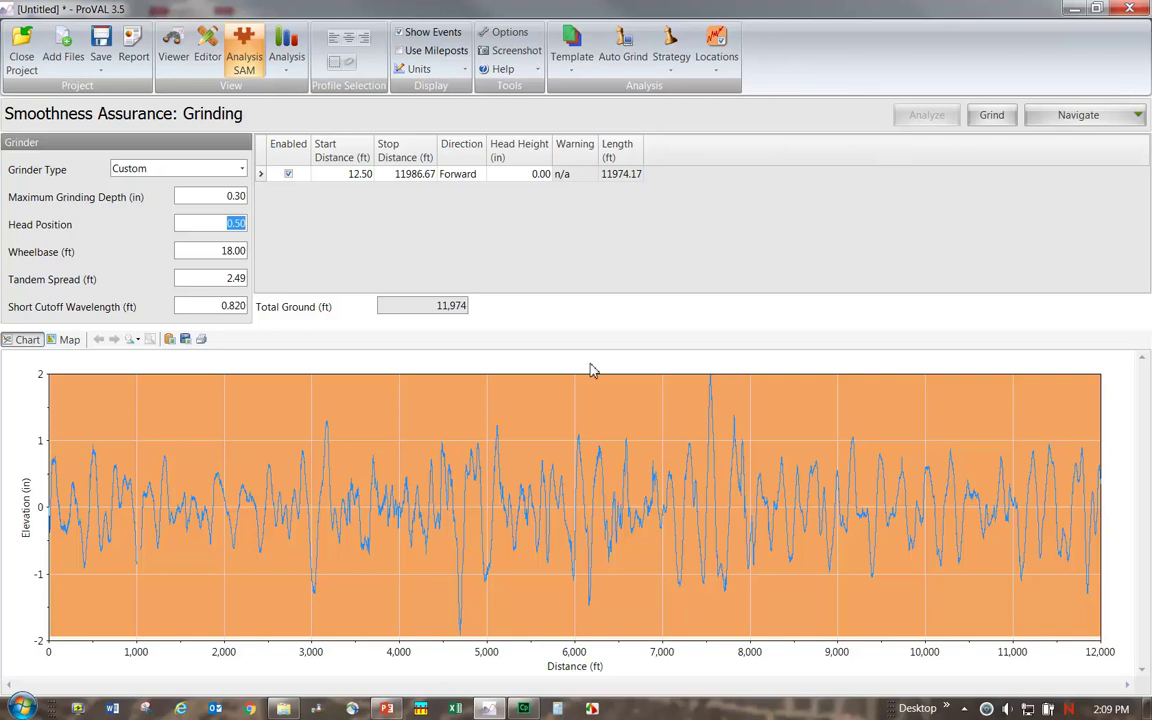
{"action": "type", "text": "0.78"}
{"action": "key", "text": "Tab"}
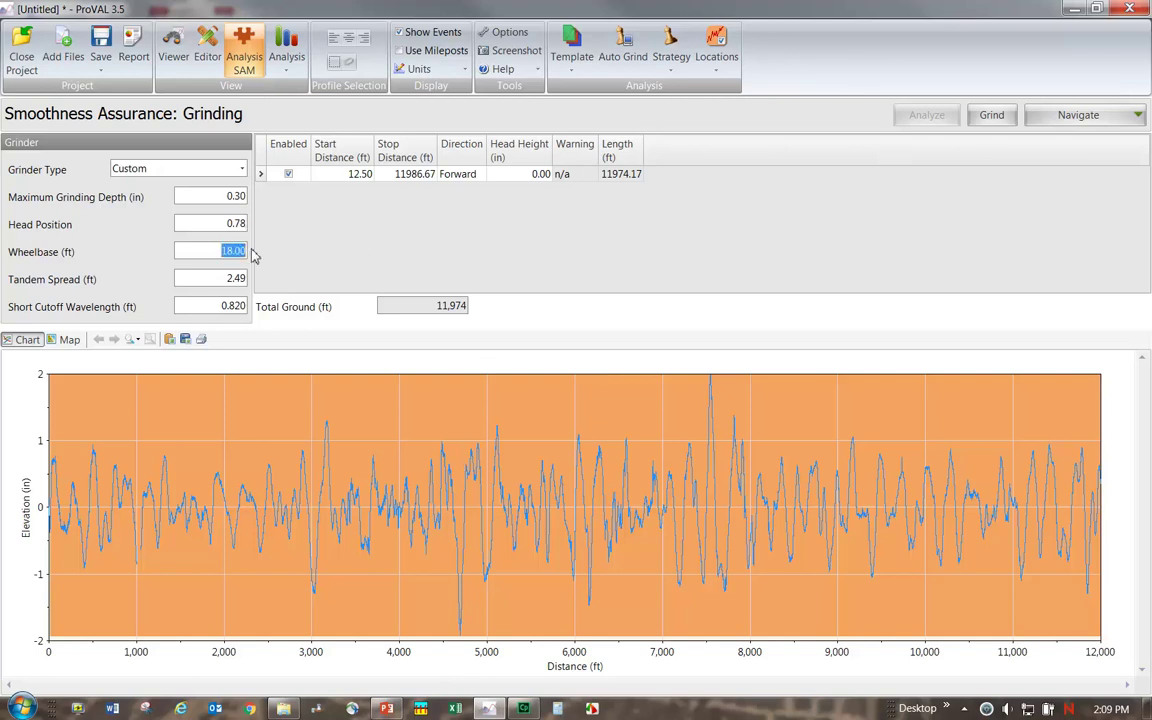
{"action": "type", "text": "14.5"}
{"action": "left_click", "coordinate": [224, 278]}
Step: Review the Smoothness Assurance inputs and return to the grinding settings
{"action": "left_click", "coordinate": [1110, 116]}
{"action": "left_click", "coordinate": [1053, 140]}
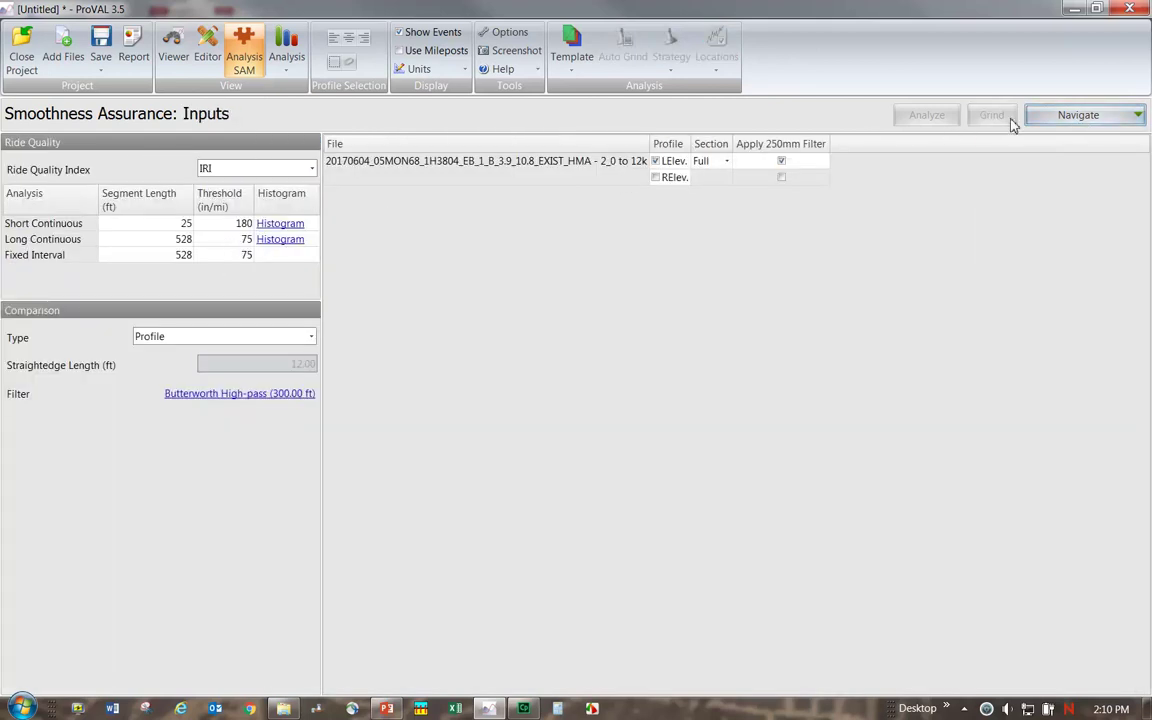
{"action": "left_click", "coordinate": [1040, 116]}
{"action": "left_click", "coordinate": [1027, 157]}
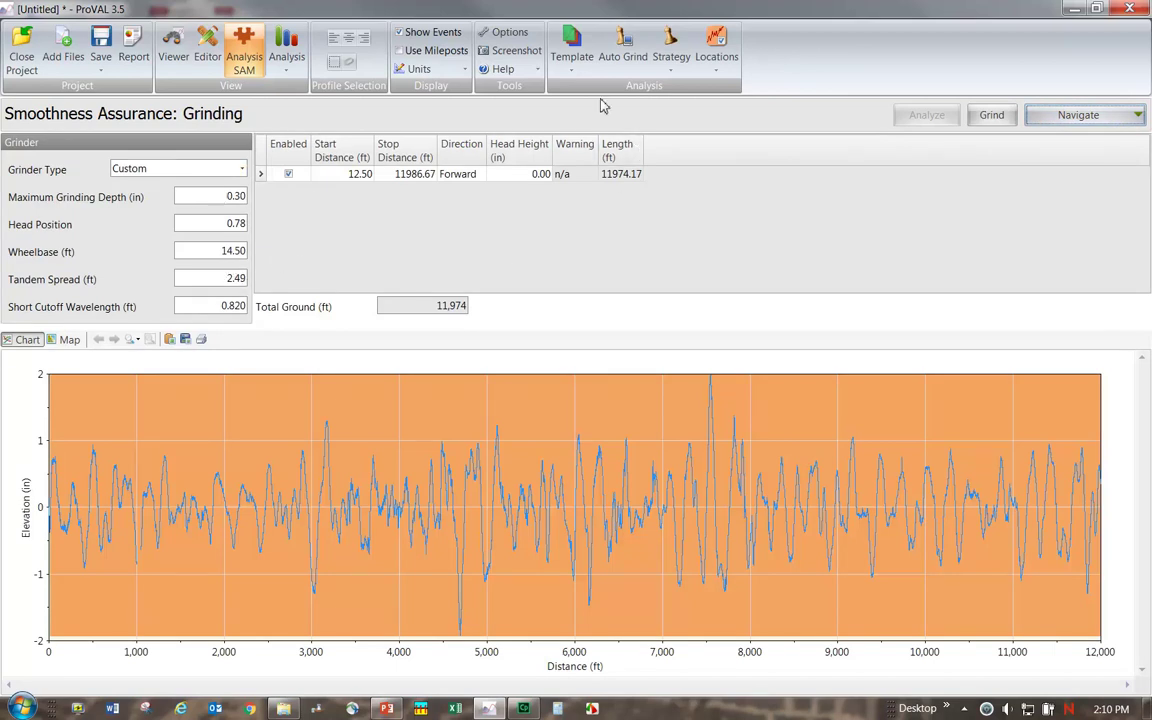
Step: Save the current analysis and grinder settings as a new template named 180-75-14.5-0.3
{"action": "left_click", "coordinate": [572, 78]}
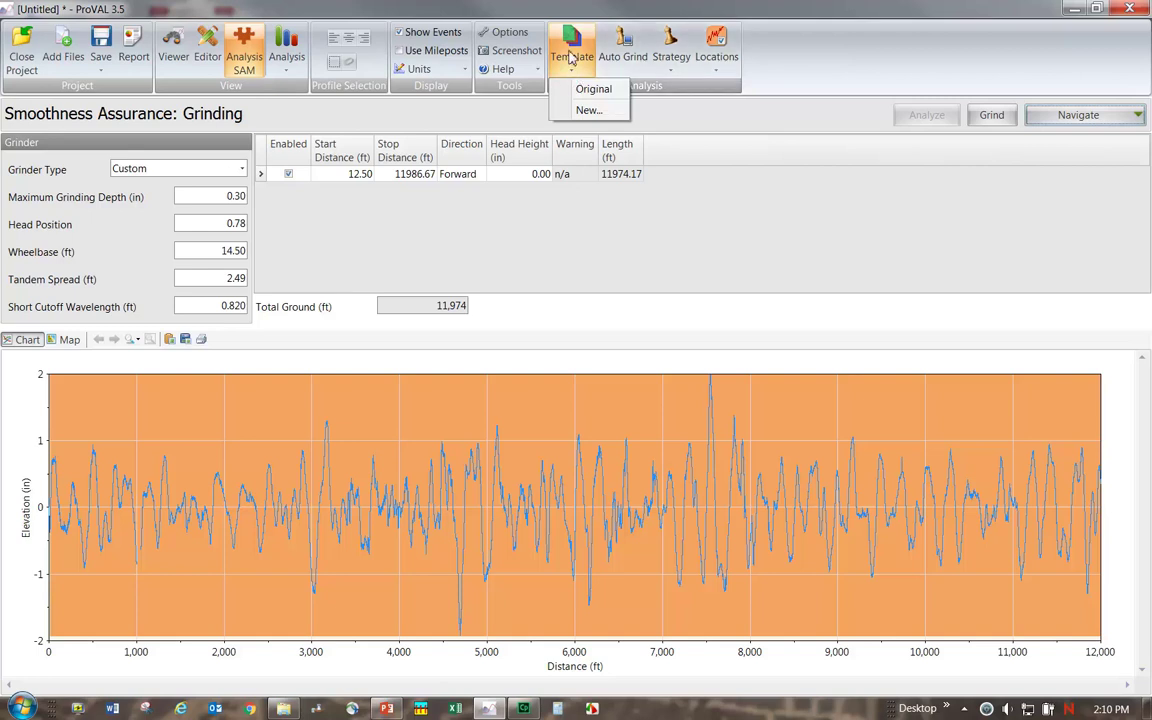
{"action": "left_click", "coordinate": [587, 111]}
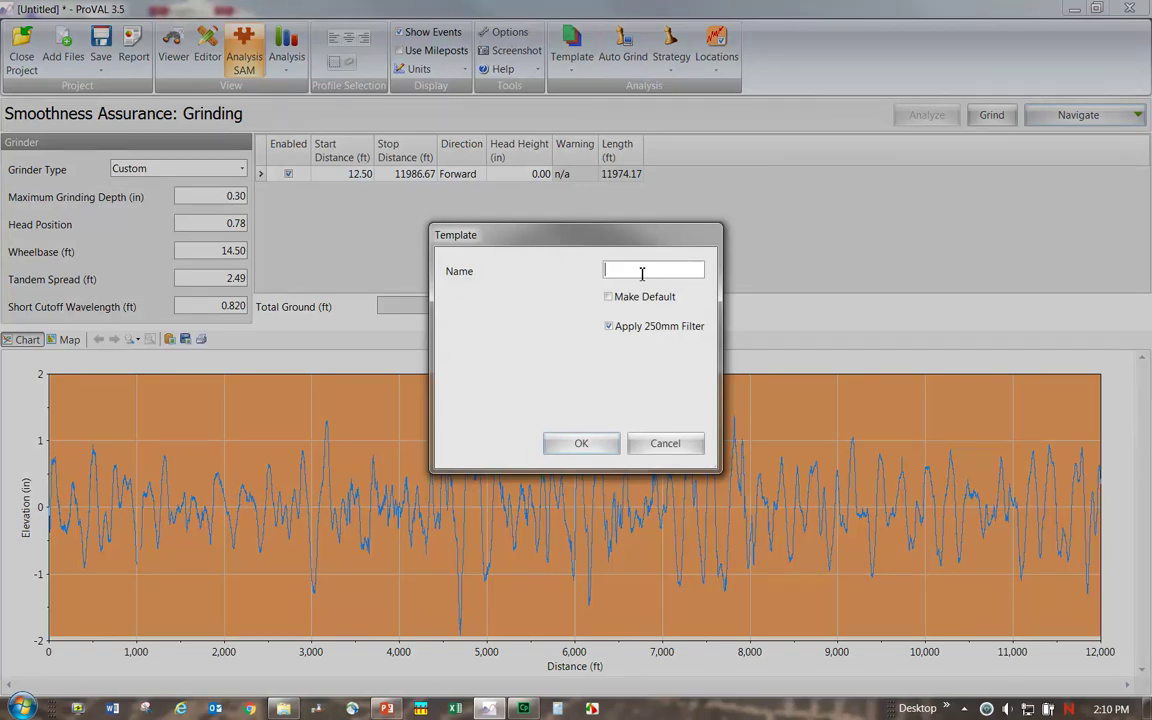
{"action": "type", "text": "180-75-"}
{"action": "type", "text": "14.5-0.3"}
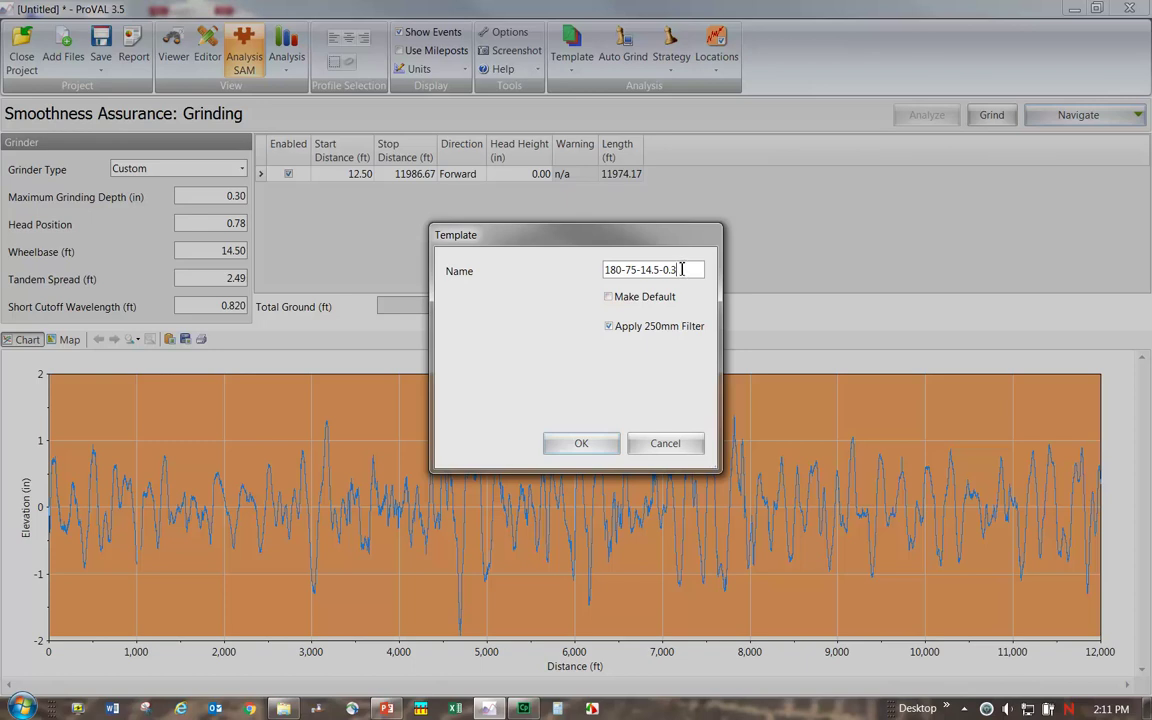
{"action": "left_click", "coordinate": [609, 298]}
{"action": "left_click", "coordinate": [610, 328]}
{"action": "left_click", "coordinate": [603, 445]}
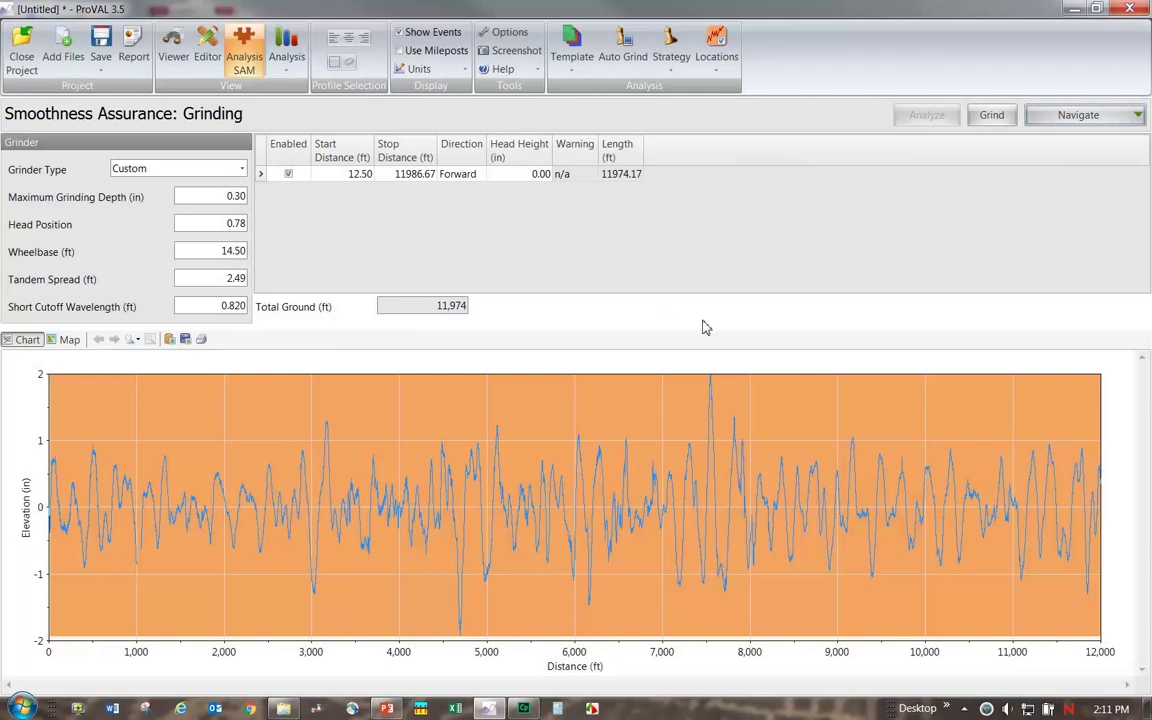
Step: Reset the Smoothness Assurance settings with the Original template
{"action": "left_click", "coordinate": [580, 70]}
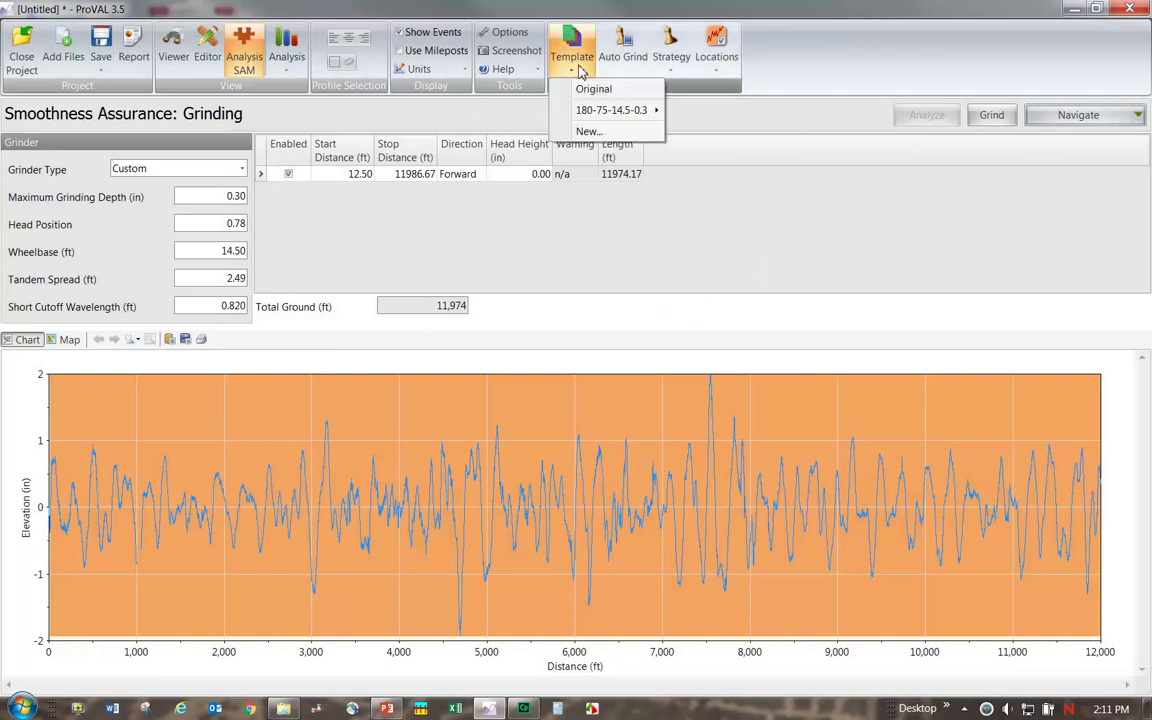
{"action": "mouse_move", "coordinate": [610, 118]}
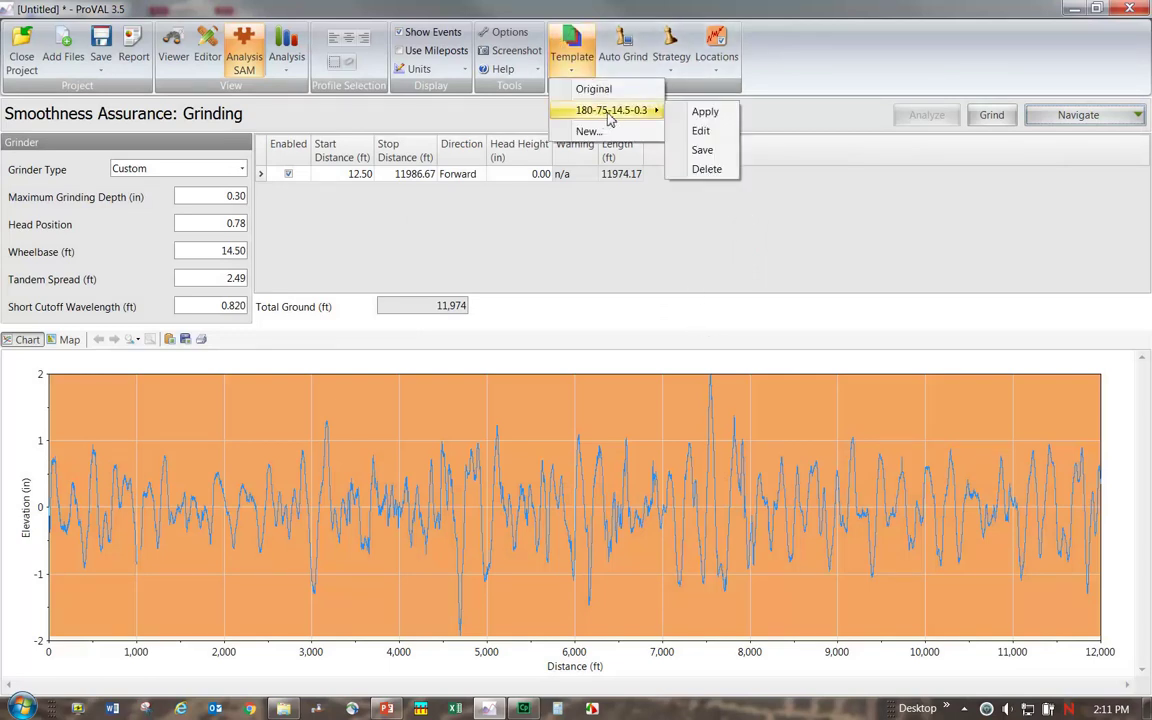
{"action": "left_click", "coordinate": [610, 92]}
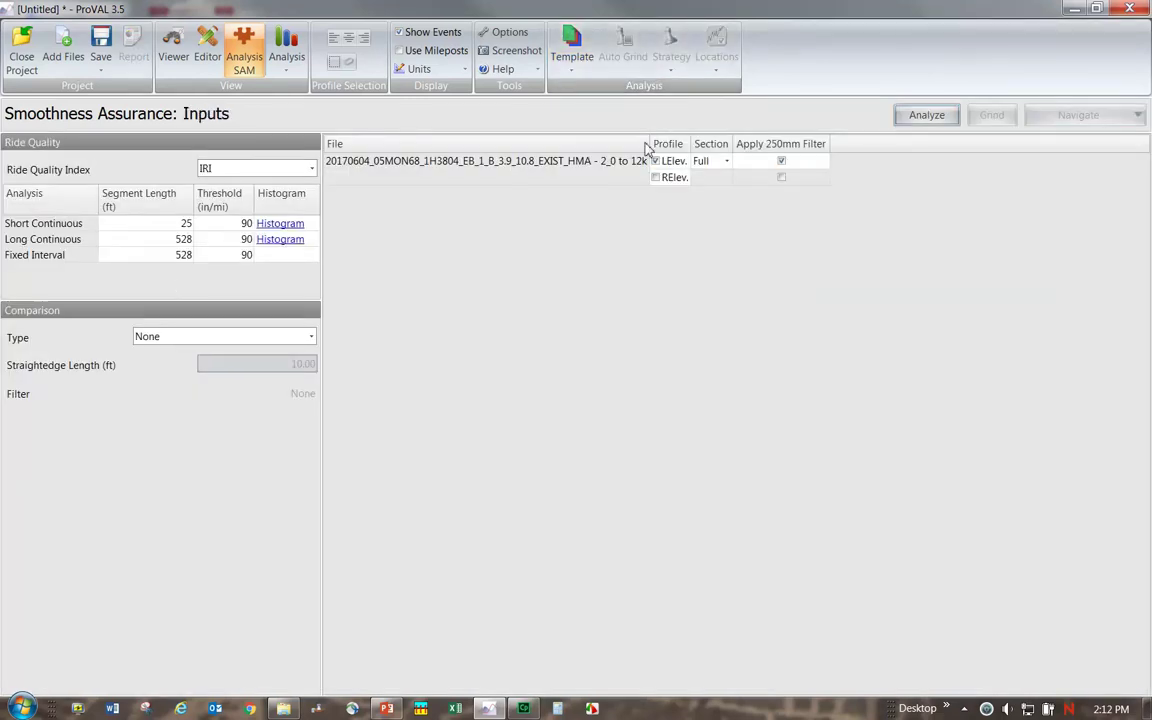
Step: Apply the saved 180-75-14.5-0.3 template to the analysis inputs
{"action": "left_click", "coordinate": [571, 50]}
{"action": "mouse_move", "coordinate": [585, 117]}
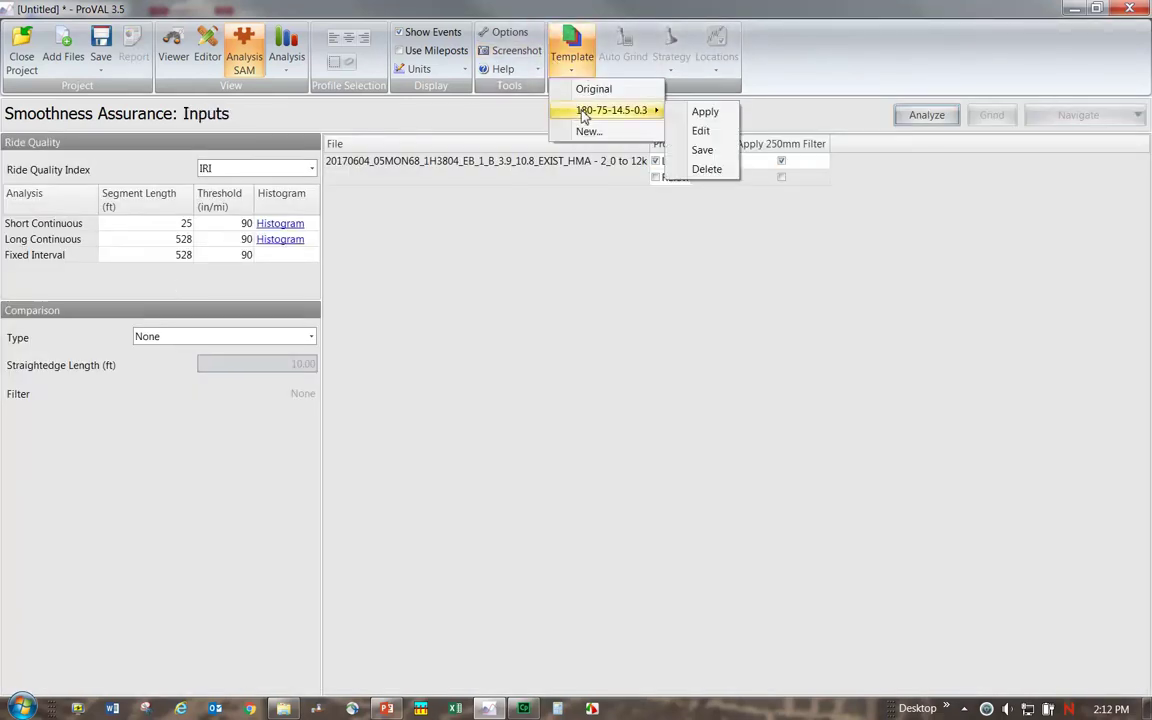
{"action": "left_click", "coordinate": [704, 112]}
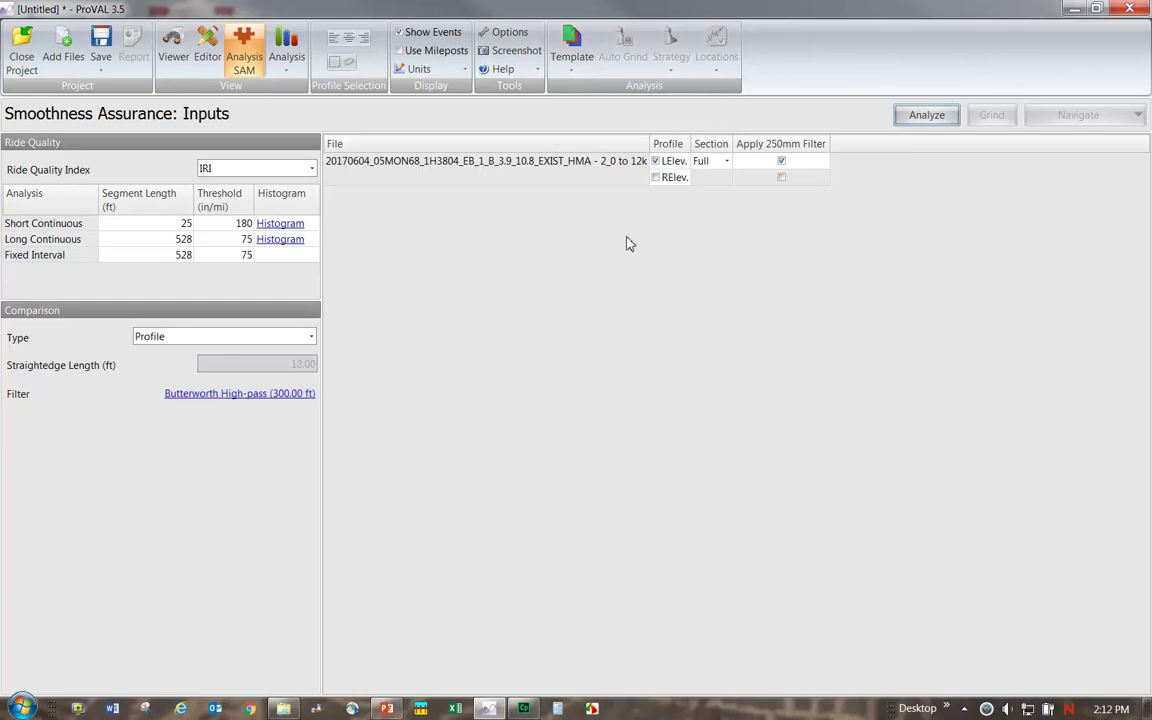
Step: Run the smoothness analysis and show its Short Continuous results
{"action": "left_click", "coordinate": [921, 118]}
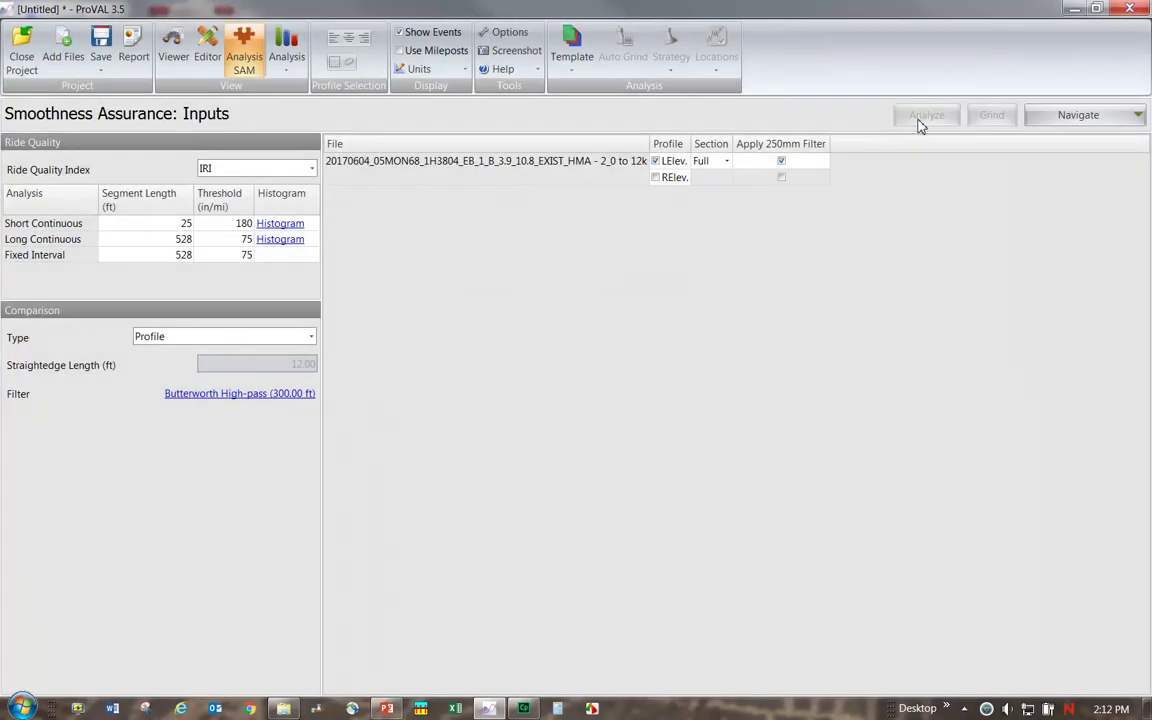
{"action": "left_click", "coordinate": [1052, 118]}
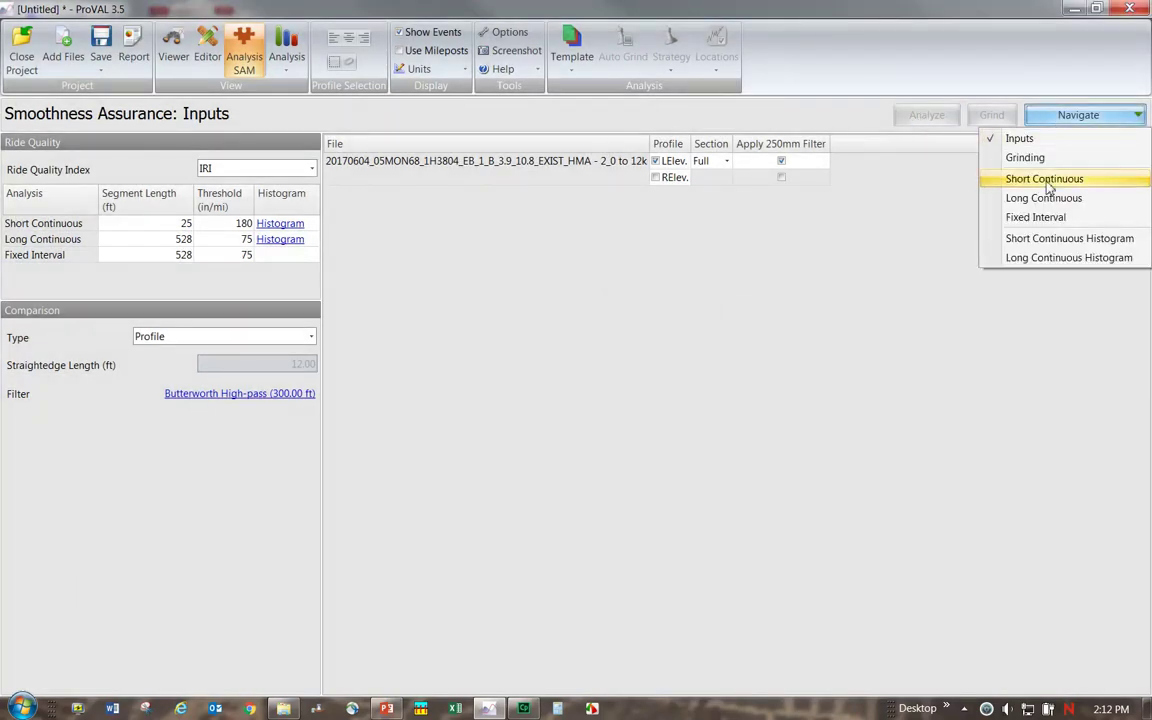
{"action": "left_click", "coordinate": [1048, 188]}
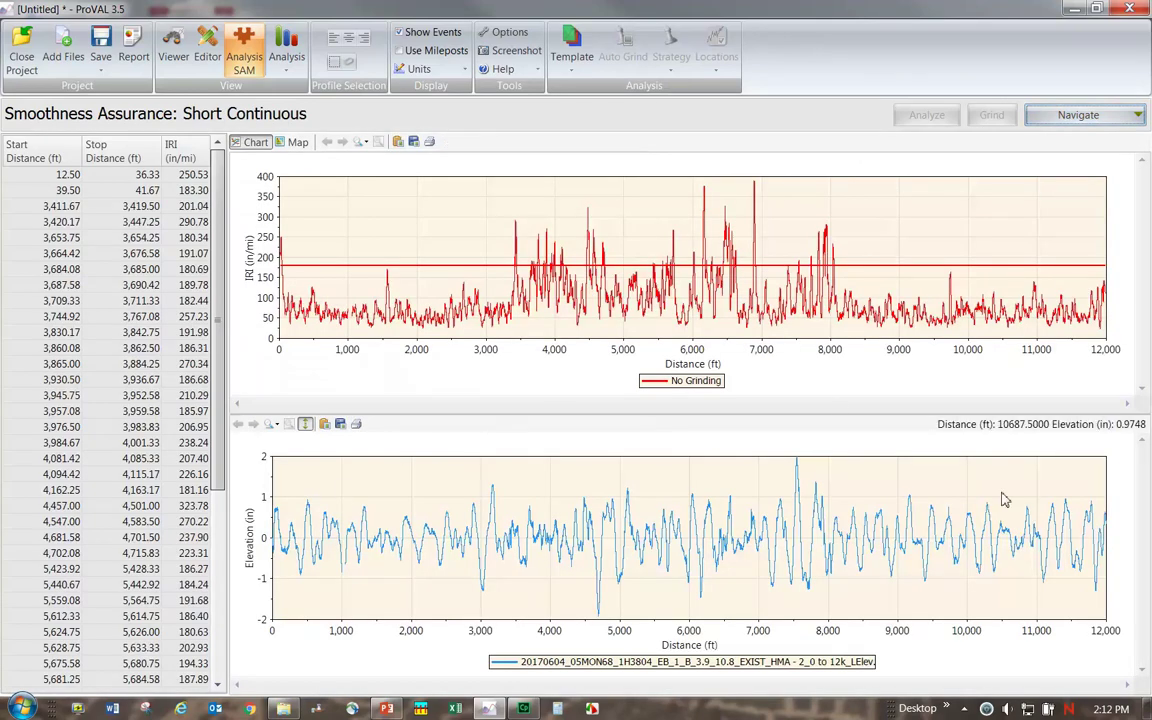
Step: Change the comparison type in the analysis inputs to Rolling Straightedge and rerun the analysis
{"action": "left_click", "coordinate": [1106, 117]}
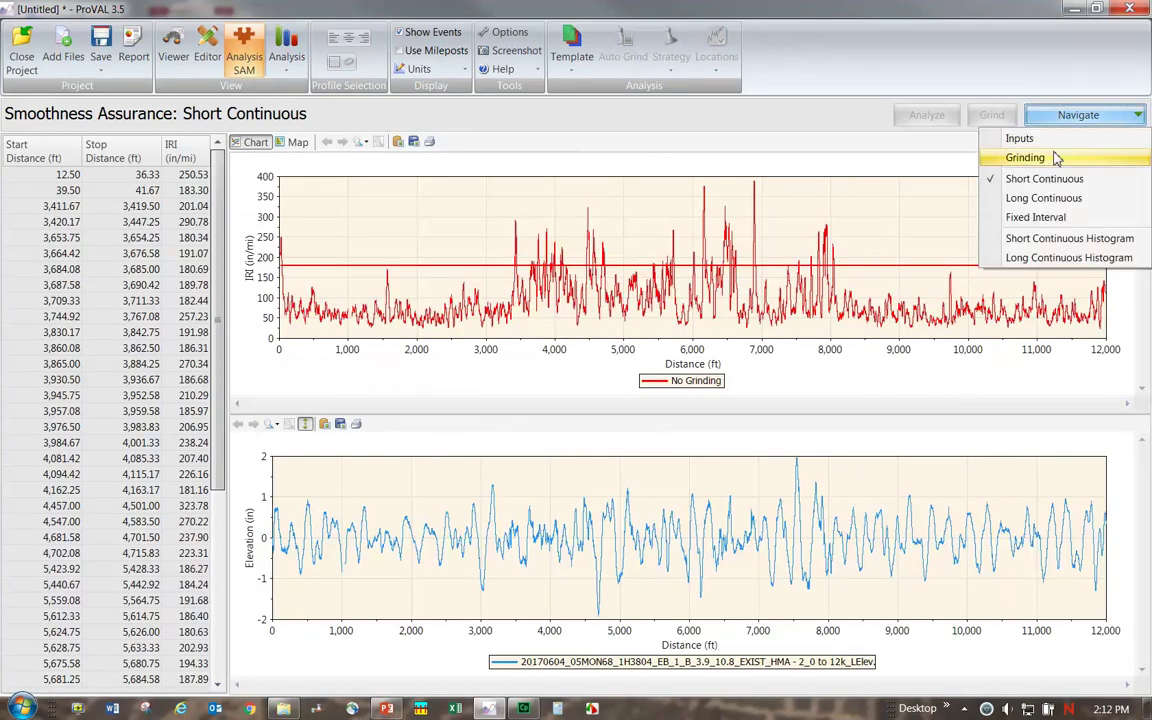
{"action": "left_click", "coordinate": [1056, 158]}
{"action": "left_click", "coordinate": [1093, 111]}
{"action": "left_click", "coordinate": [1040, 140]}
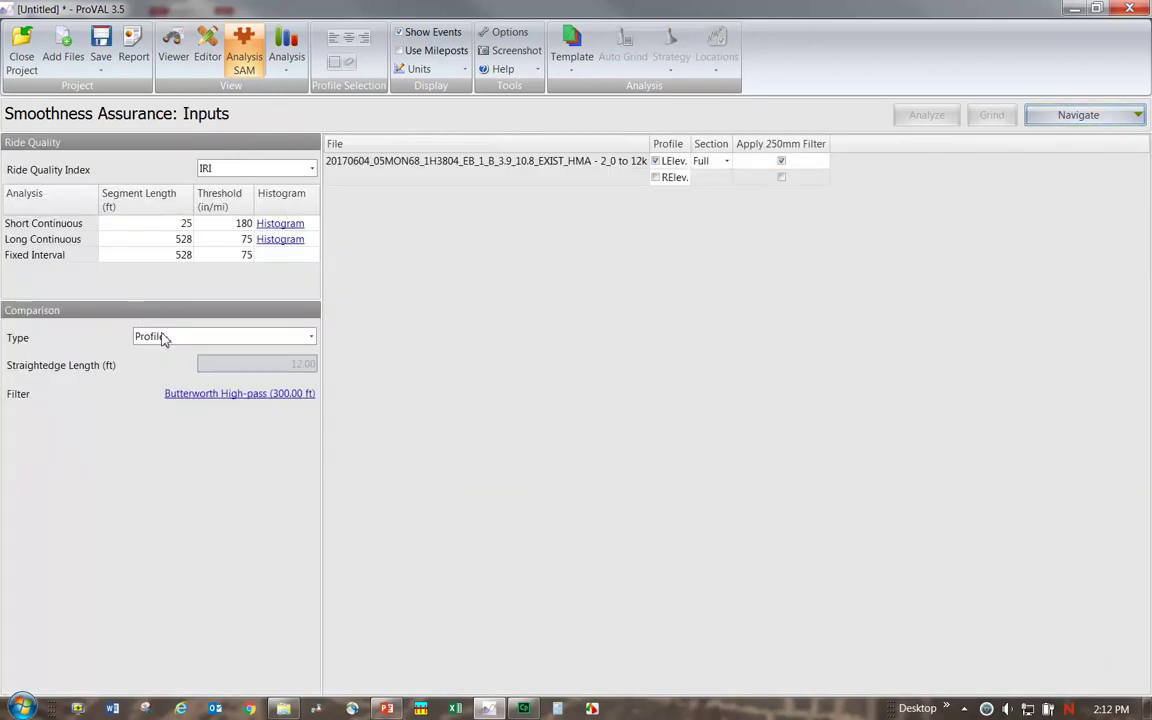
{"action": "left_click", "coordinate": [312, 339]}
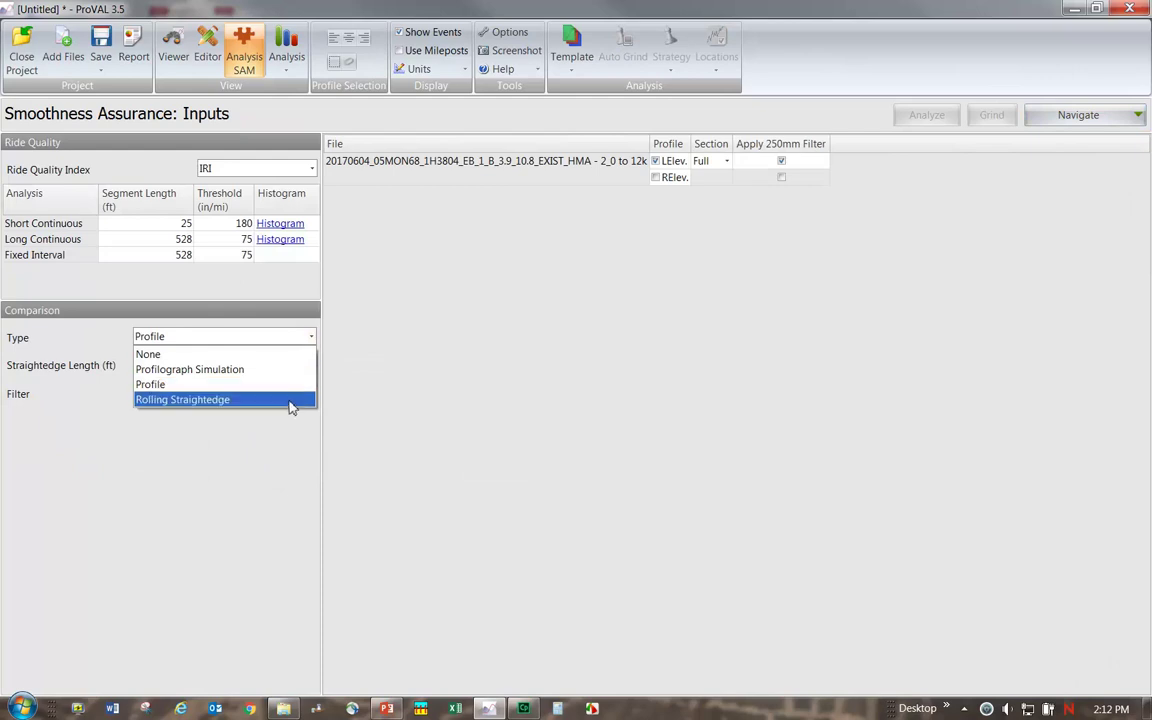
{"action": "left_click", "coordinate": [252, 399]}
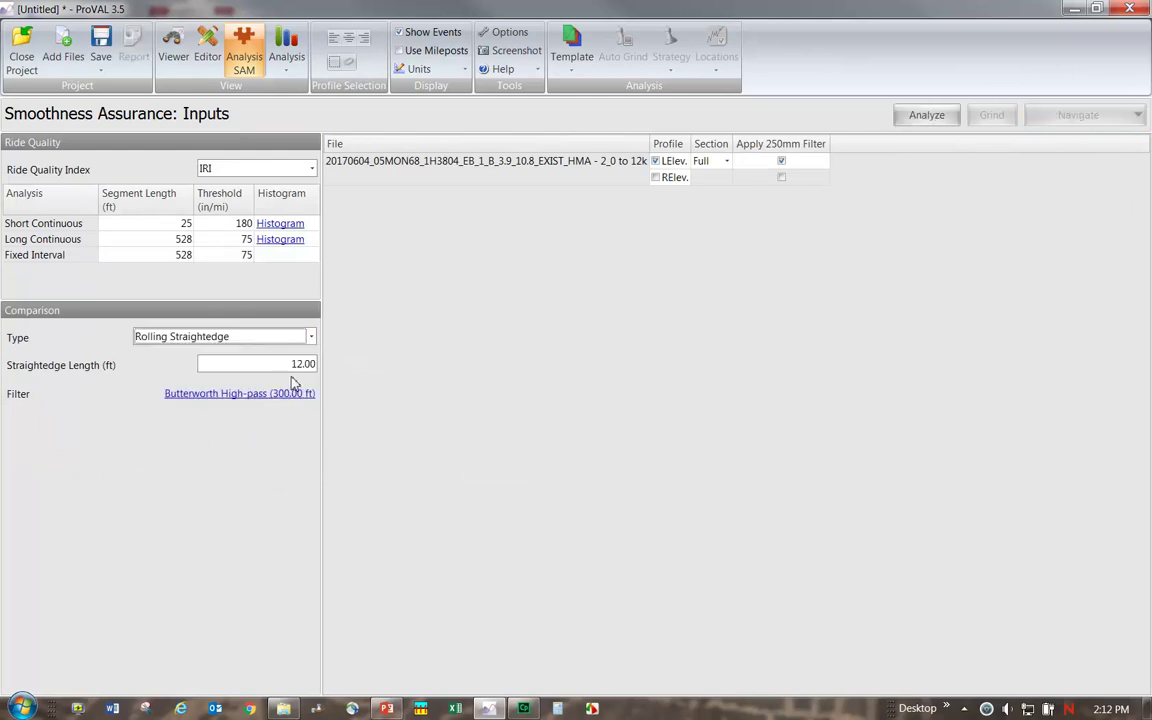
{"action": "left_click", "coordinate": [926, 116]}
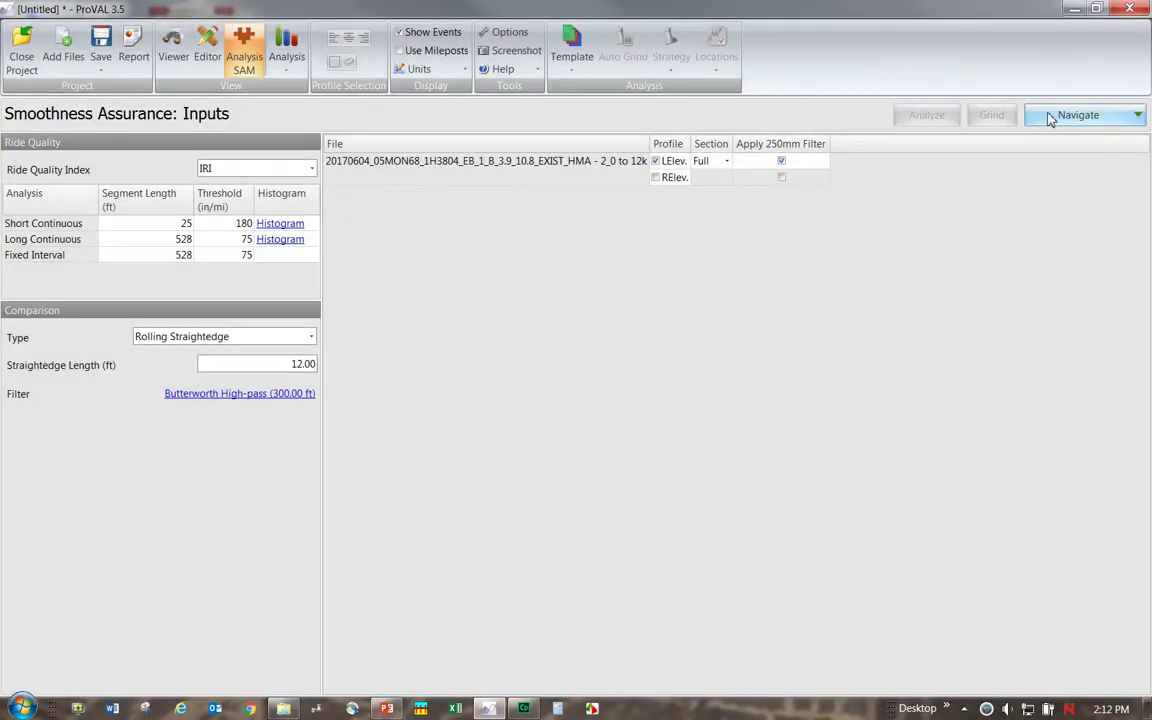
Step: Show the Short Continuous results and zoom both the IRI and surface deviation charts to about the first 528 ft
{"action": "left_click", "coordinate": [1040, 116]}
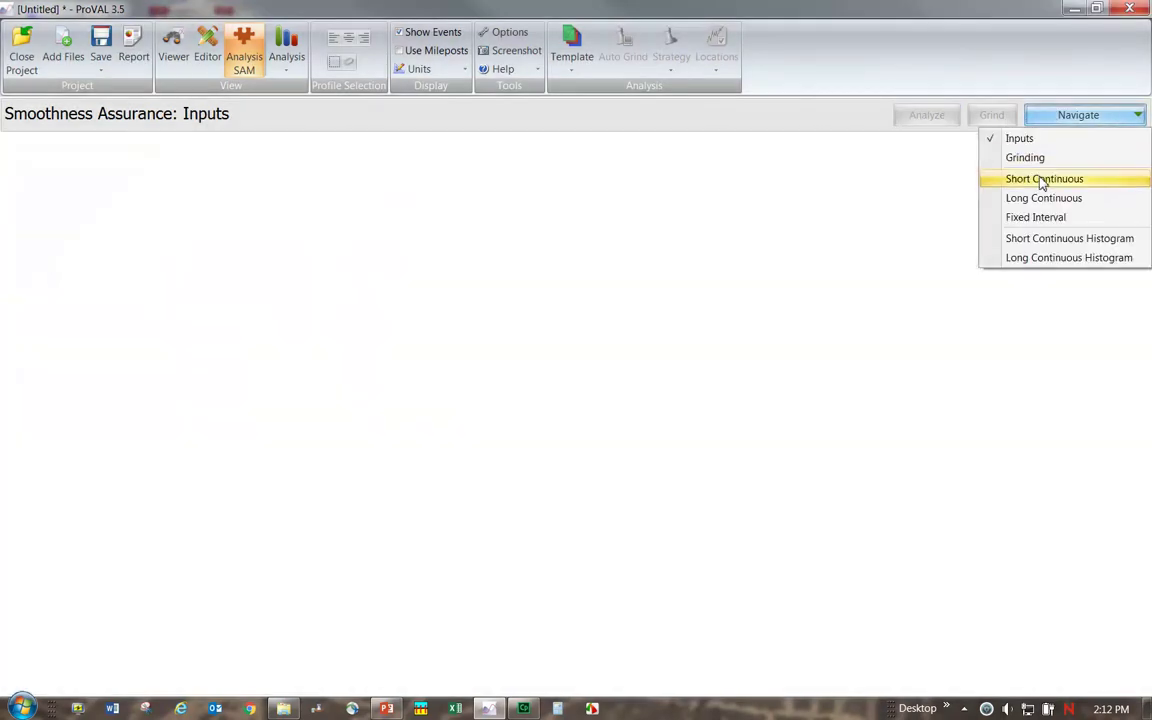
{"action": "left_click", "coordinate": [1043, 180]}
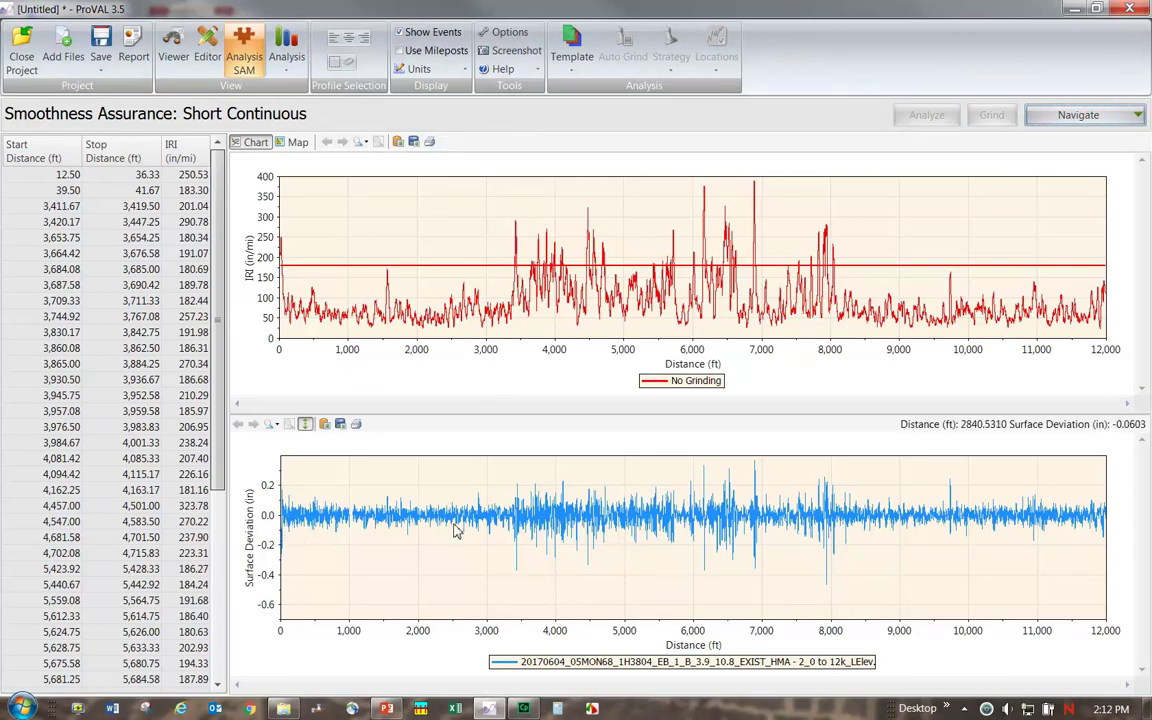
{"action": "left_click", "coordinate": [279, 429]}
{"action": "left_click", "coordinate": [293, 441]}
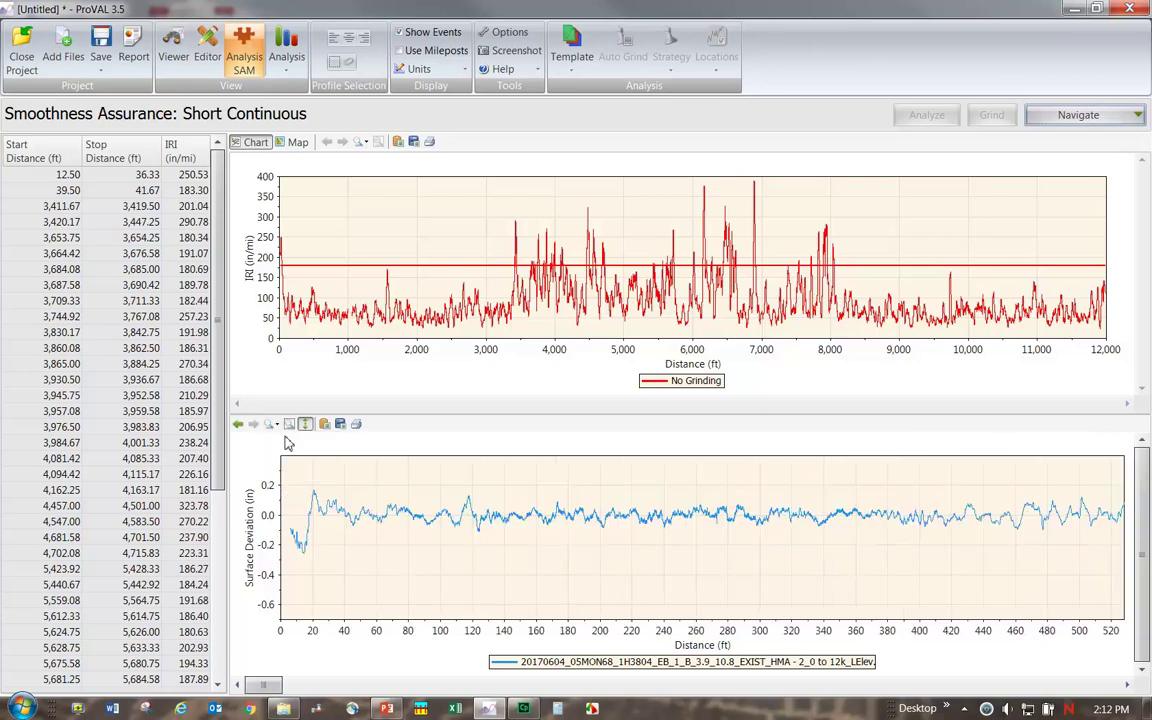
{"action": "left_click", "coordinate": [364, 142]}
{"action": "left_click", "coordinate": [368, 154]}
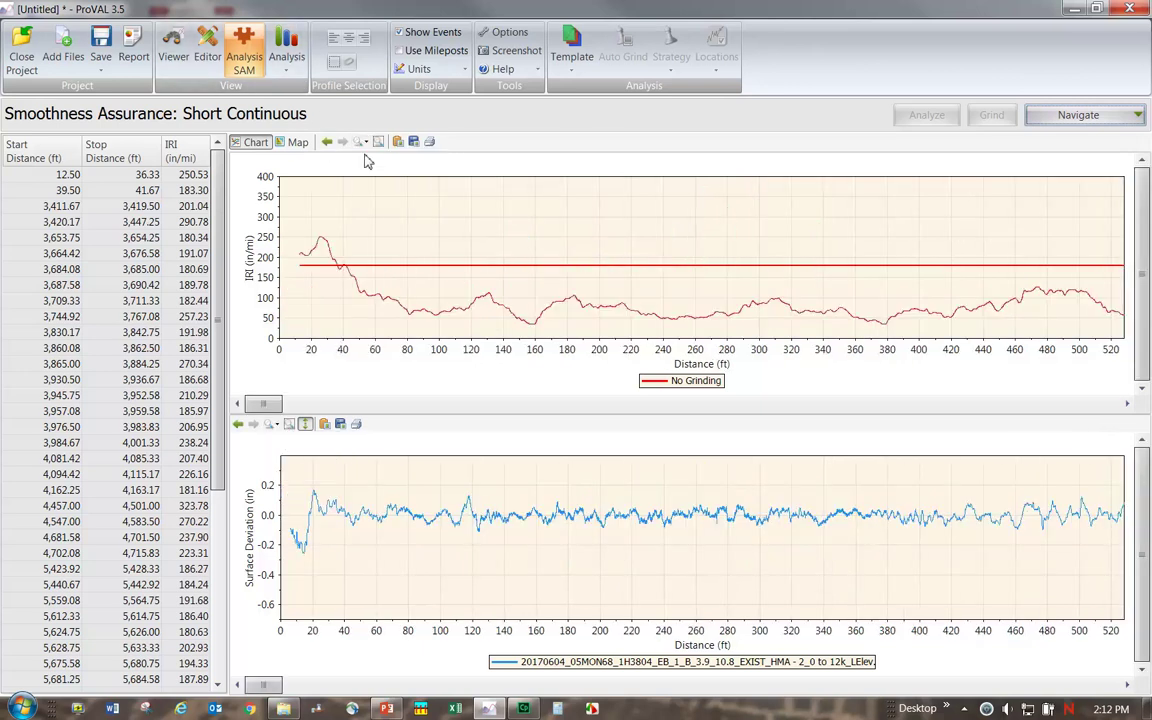
{"action": "left_click", "coordinate": [307, 425]}
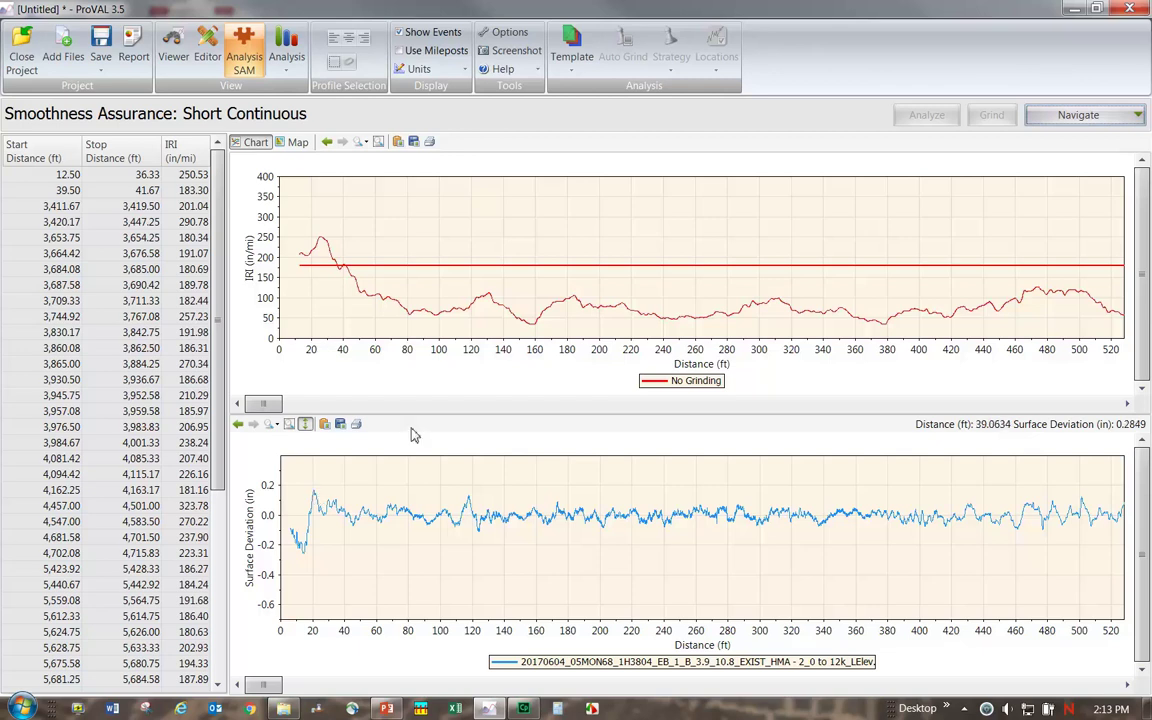
Step: Reapply the 180-75-14.5-0.3 template to restore the Profile comparison
{"action": "left_click", "coordinate": [1095, 120]}
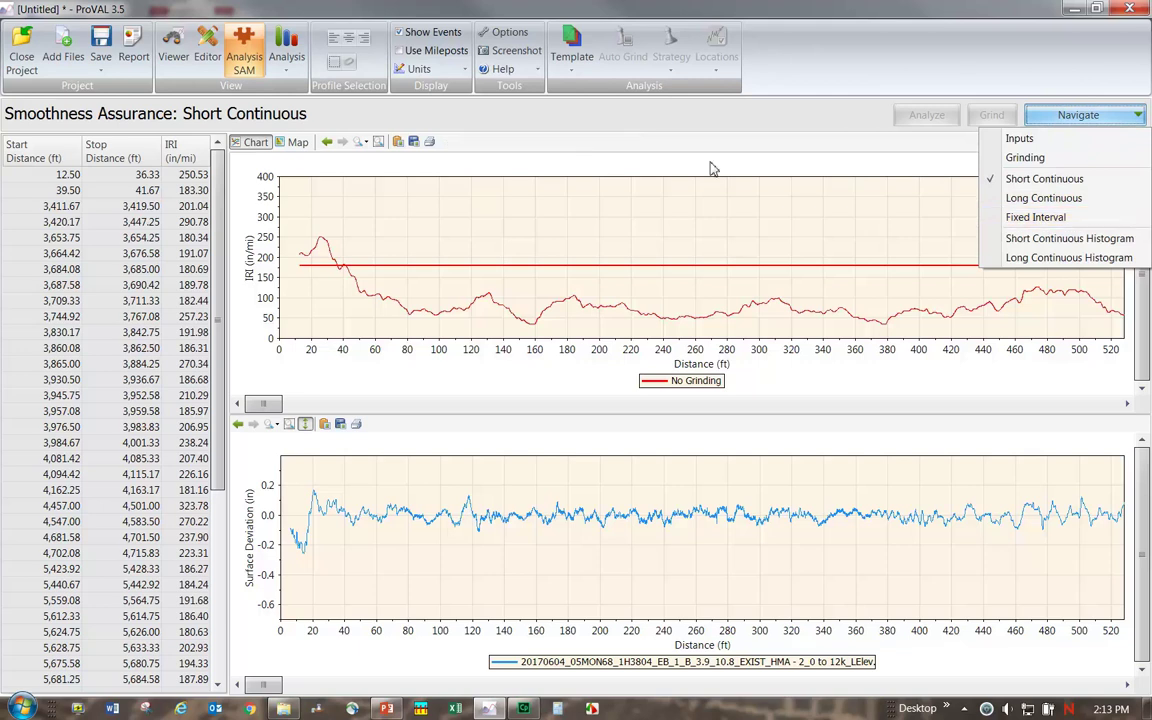
{"action": "left_click", "coordinate": [572, 55]}
{"action": "mouse_move", "coordinate": [603, 112]}
{"action": "left_click", "coordinate": [704, 111]}
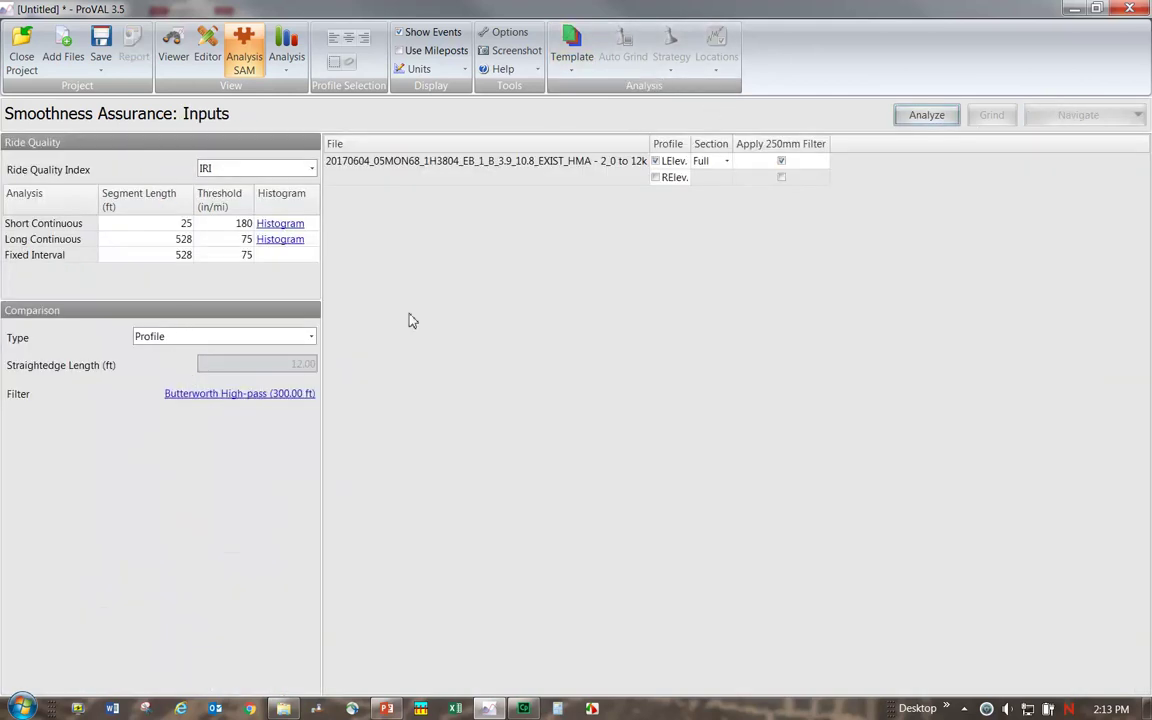
Step: Rerun the smoothness analysis with the Profile comparison and show the Short Continuous results
{"action": "left_click", "coordinate": [921, 117]}
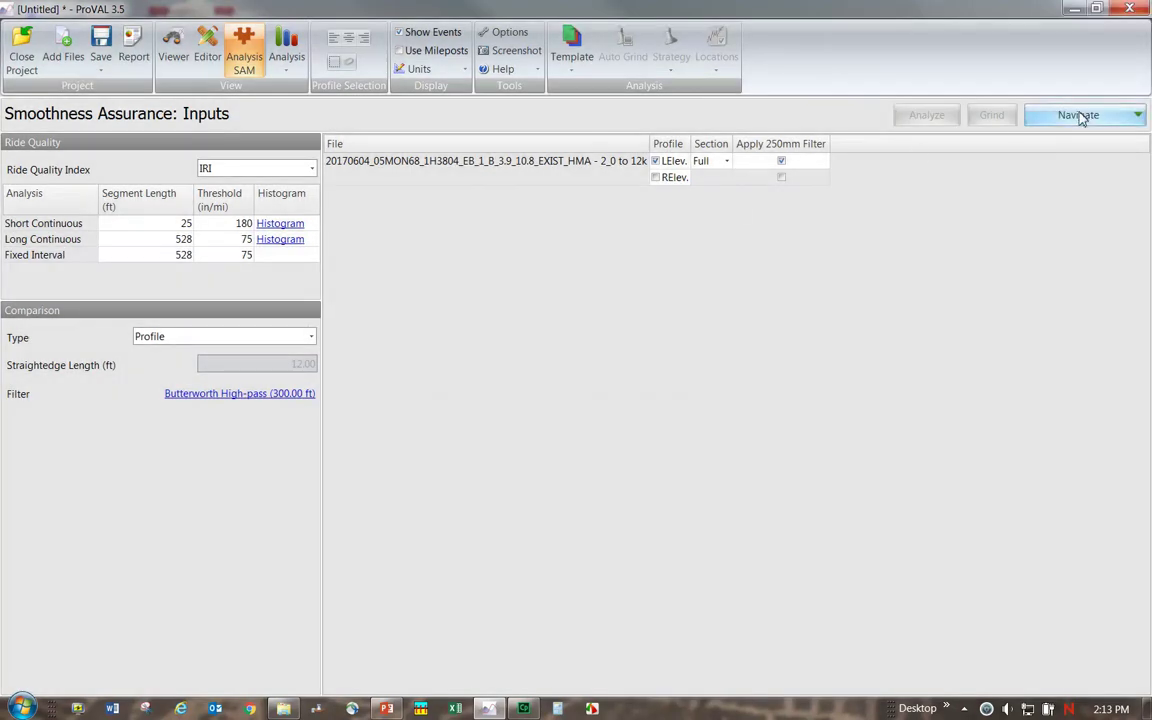
{"action": "left_click", "coordinate": [1080, 117]}
{"action": "left_click", "coordinate": [1047, 180]}
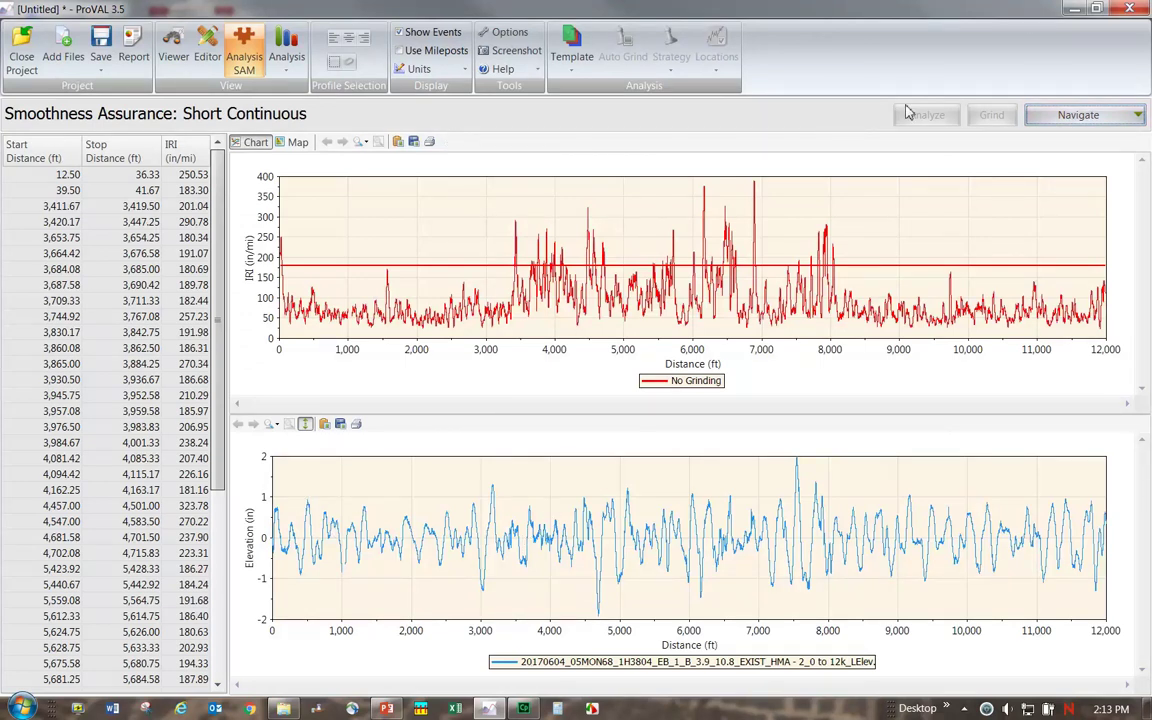
Step: Generate the grinding locations with Auto Grind for the custom grinder and run the grinding simulation on them
{"action": "left_click", "coordinate": [1060, 116]}
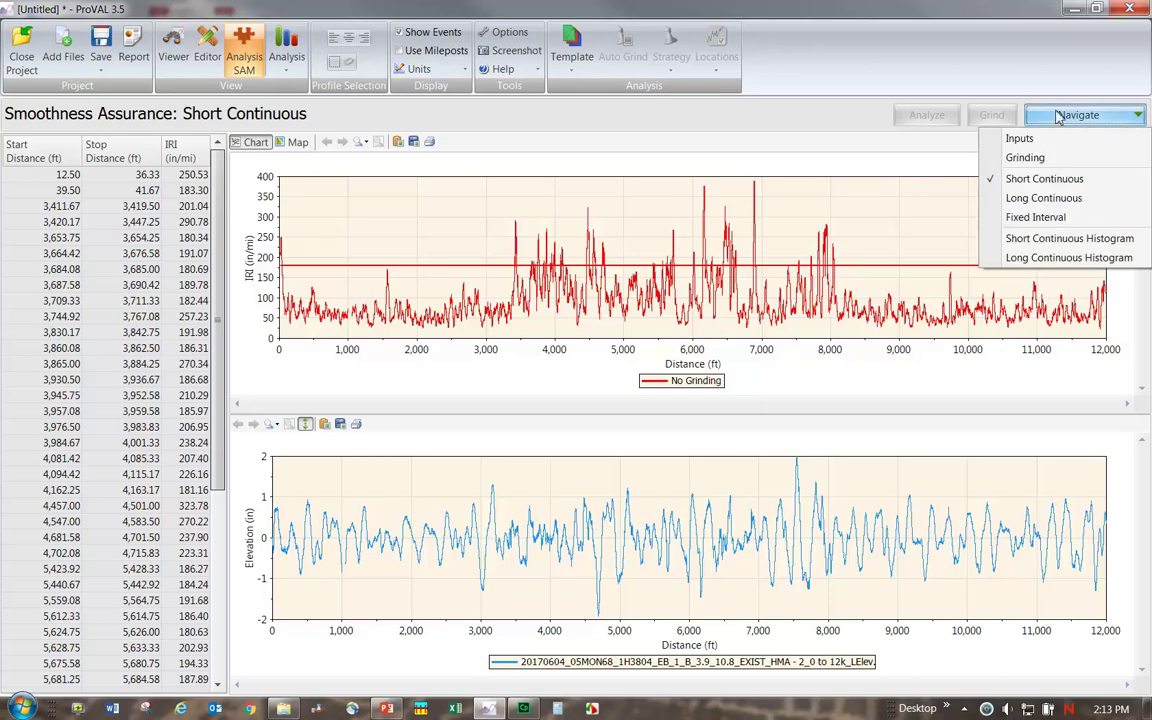
{"action": "left_click", "coordinate": [951, 153]}
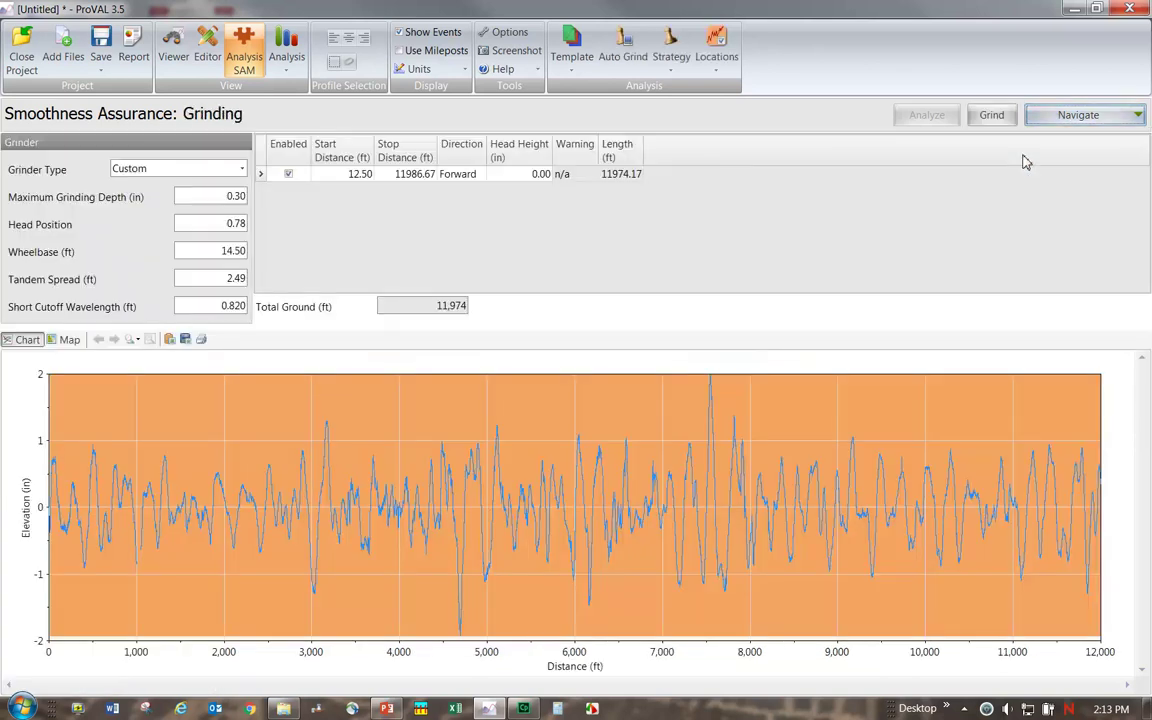
{"action": "left_click", "coordinate": [628, 64]}
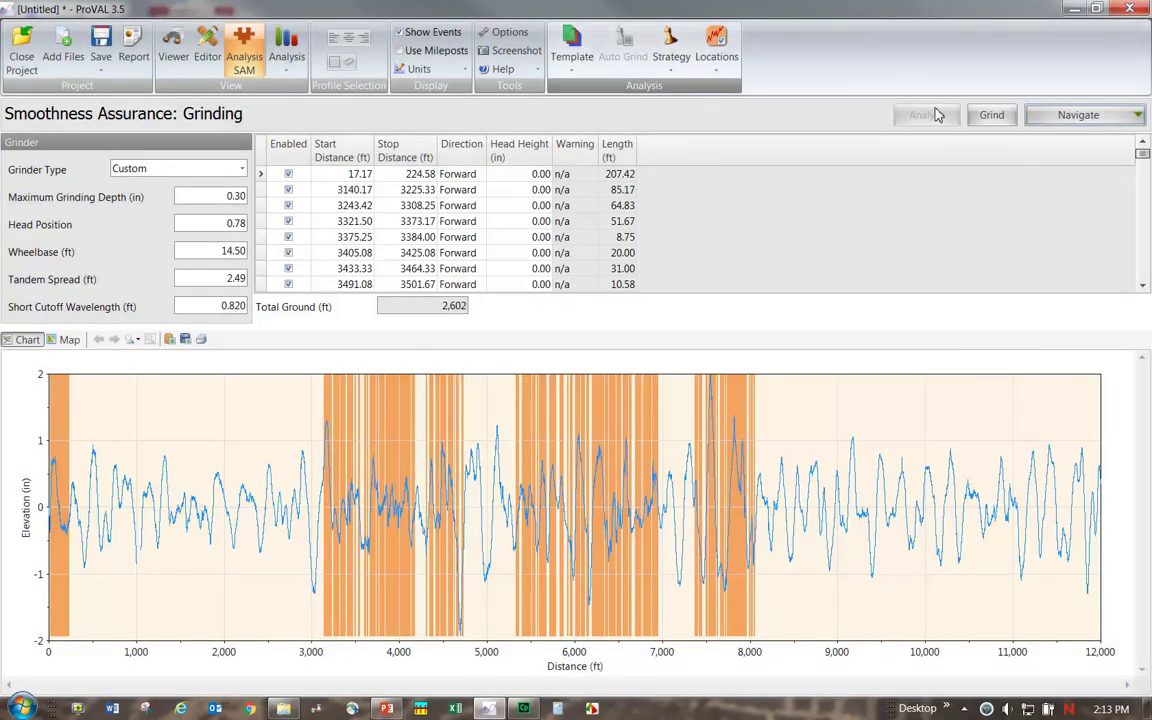
{"action": "left_click", "coordinate": [998, 116]}
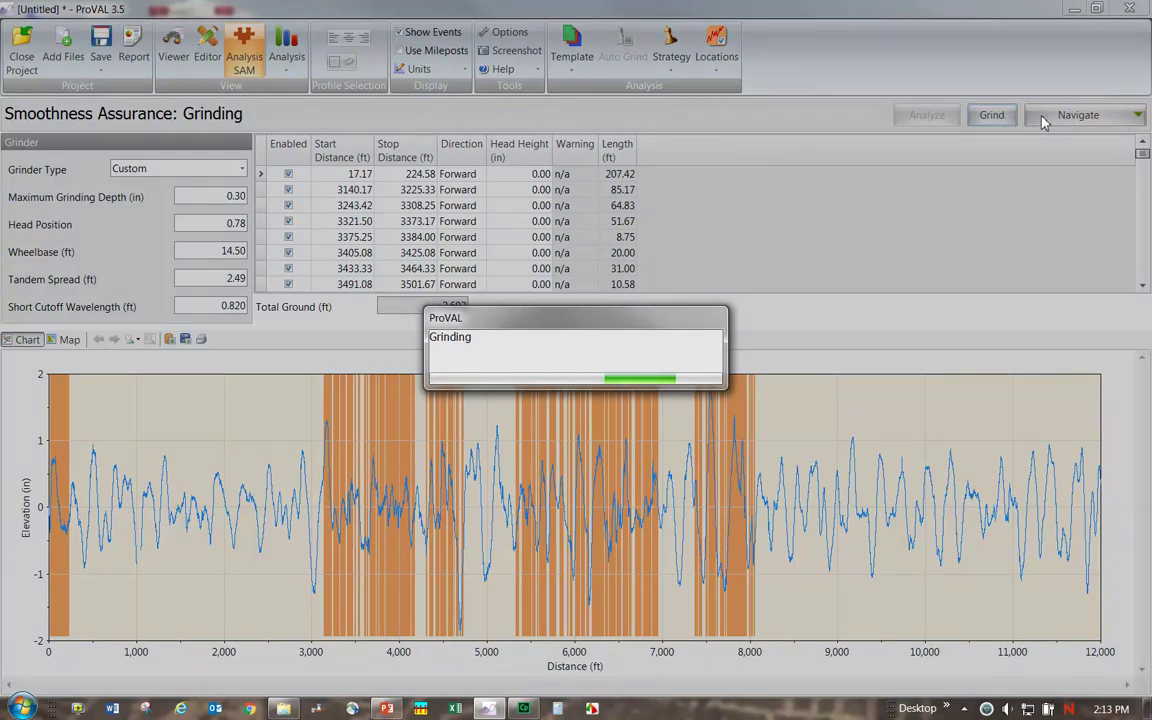
Step: Show the Short Continuous results after grinding and zoom both the IRI and elevation charts to about the first 528 ft
{"action": "left_click", "coordinate": [1043, 117]}
{"action": "left_click", "coordinate": [1040, 180]}
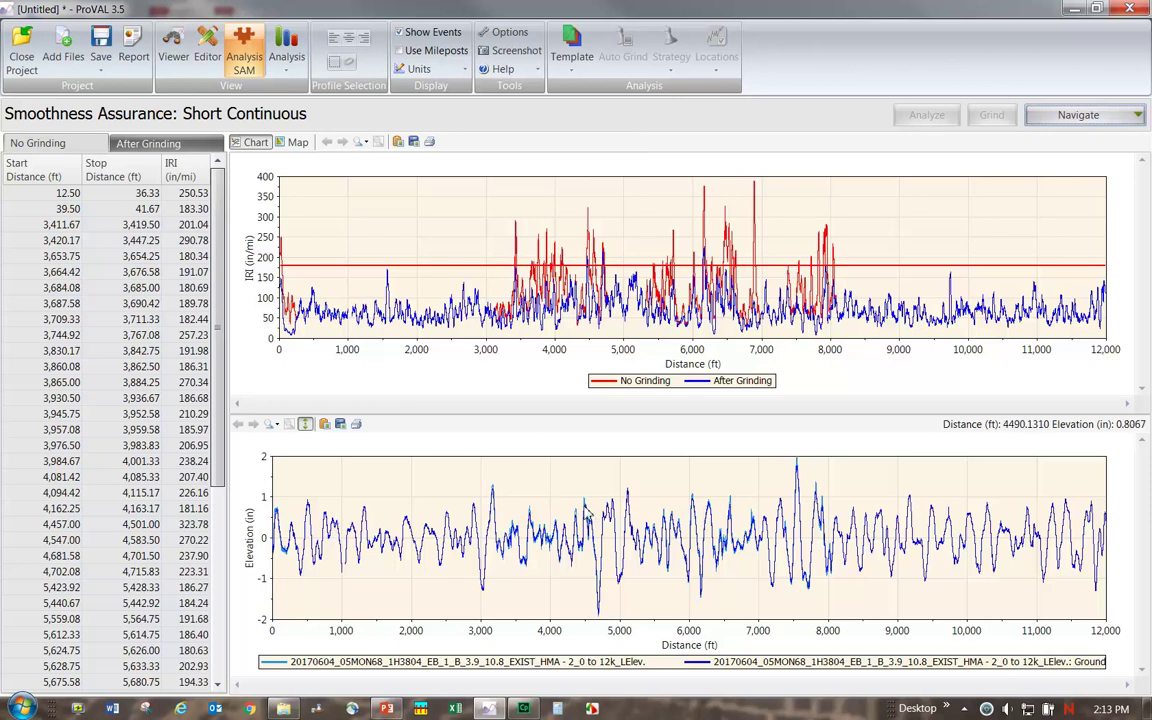
{"action": "left_click", "coordinate": [370, 145]}
{"action": "left_click", "coordinate": [800, 86]}
{"action": "left_click", "coordinate": [305, 425]}
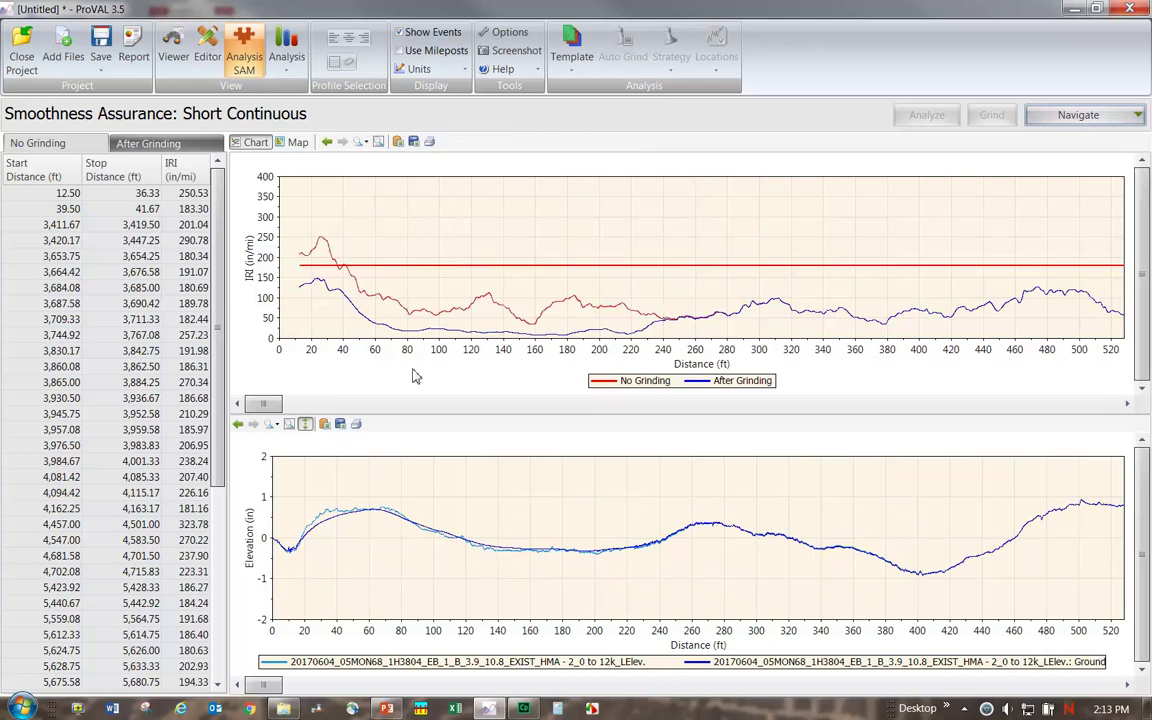
Step: Compare the No Grinding and After Grinding curves in the zoomed charts between about 2,700 and 4,270 ft
{"action": "left_click_drag", "start_coordinate": [288, 404], "coordinate": [440, 405]}
{"action": "left_click", "coordinate": [751, 410]}
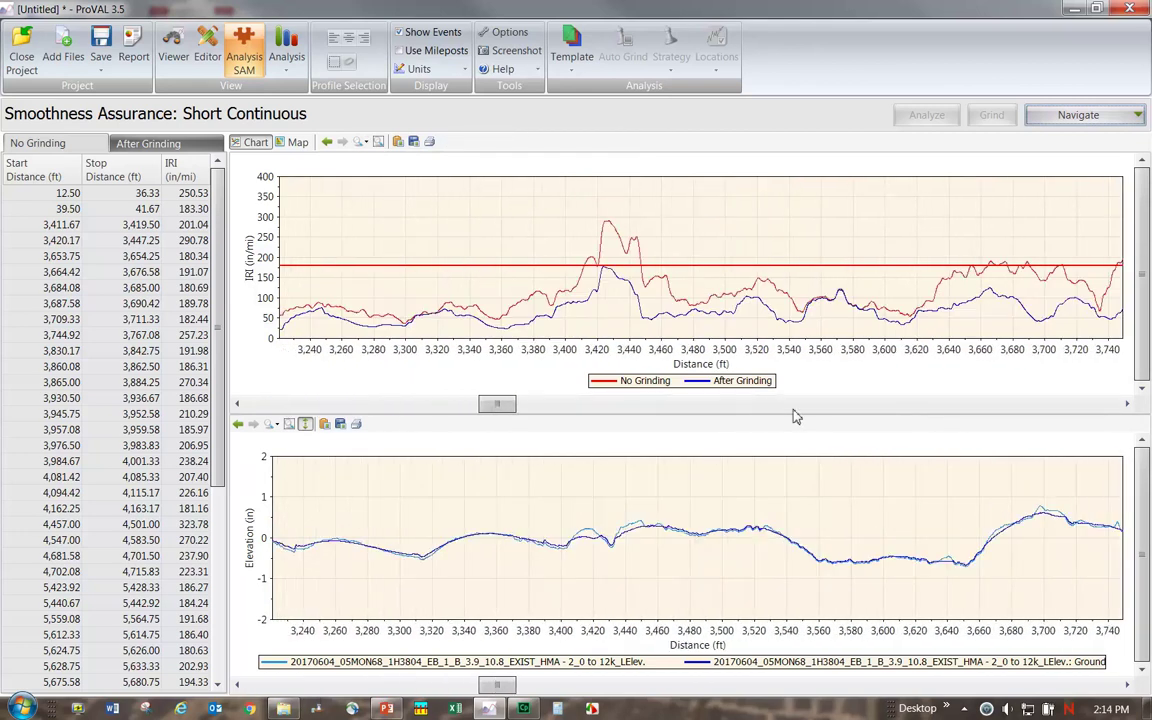
{"action": "left_click", "coordinate": [410, 409]}
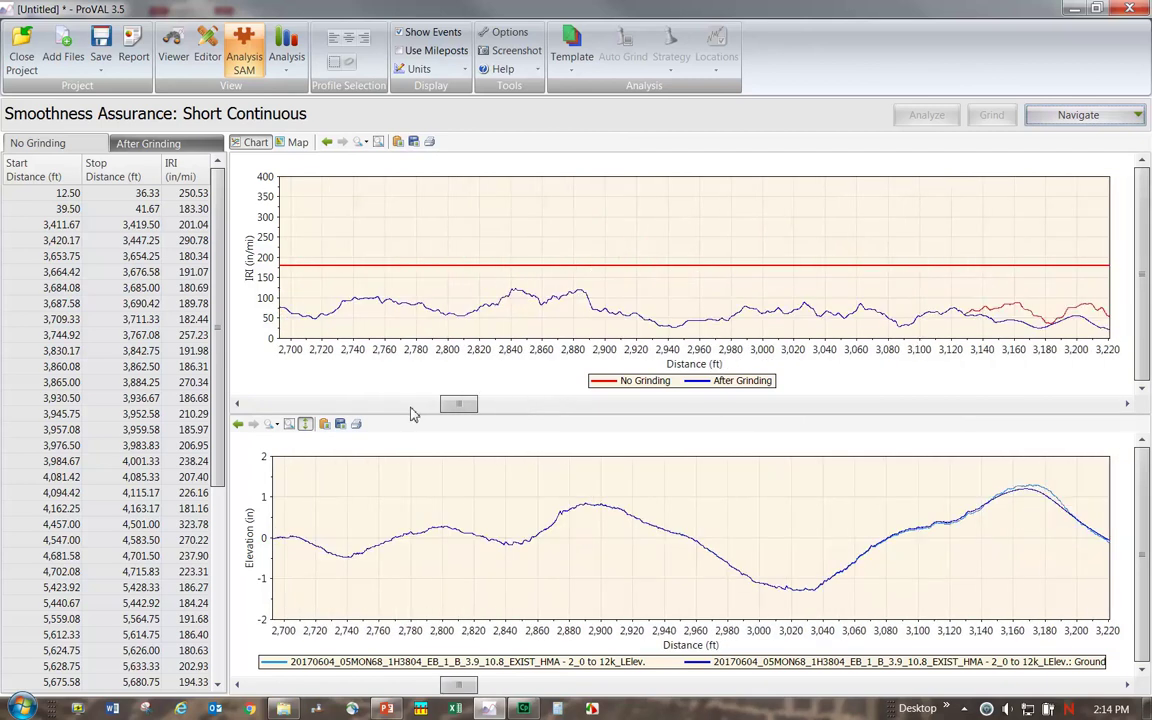
{"action": "left_click", "coordinate": [1096, 408]}
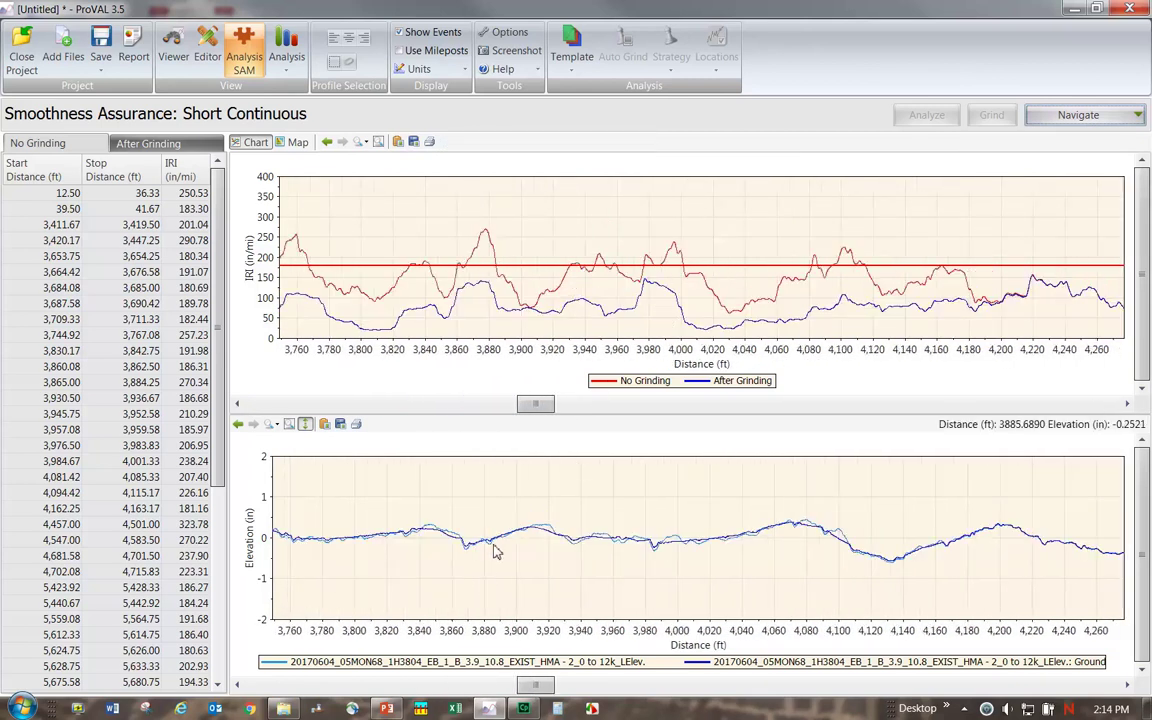